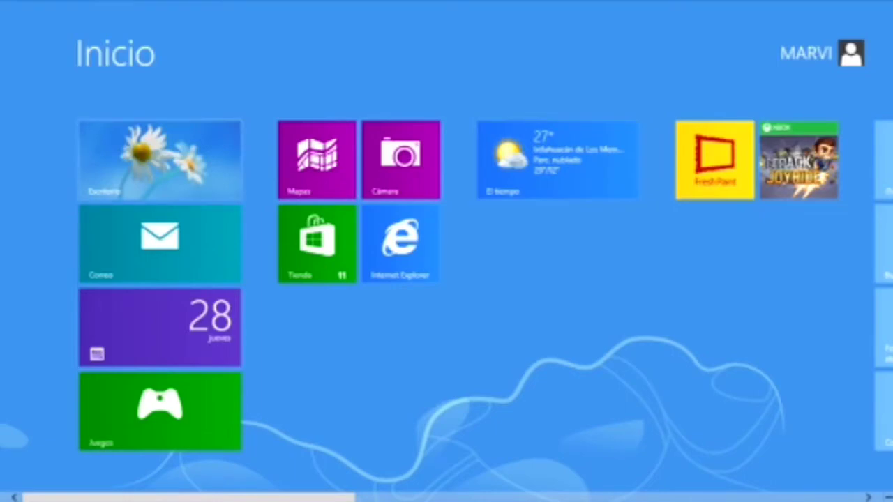
Switch between the Start screen and the desktop, and bring up the desktop's charms and Configuración pane.
key("super")
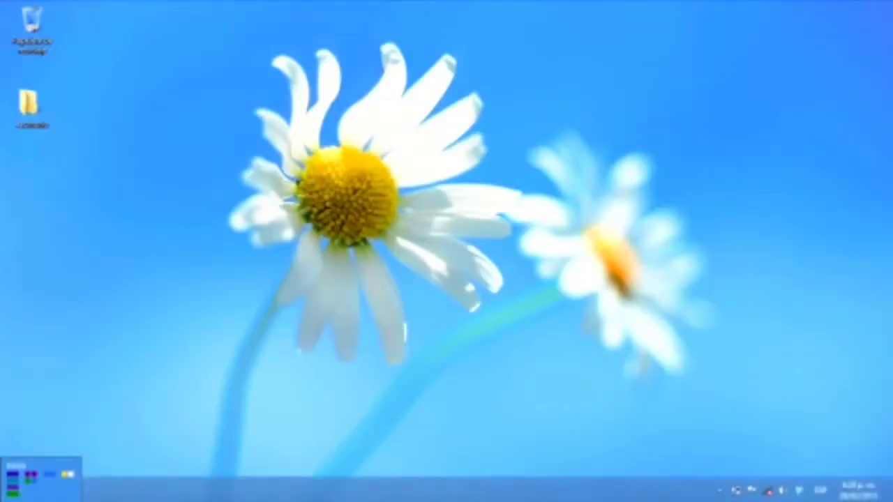
key("super")
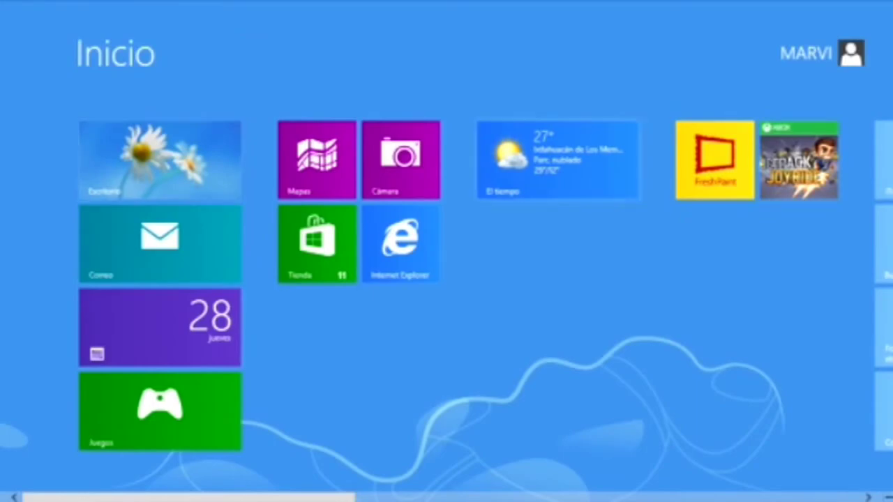
key("super")
key("super+c")
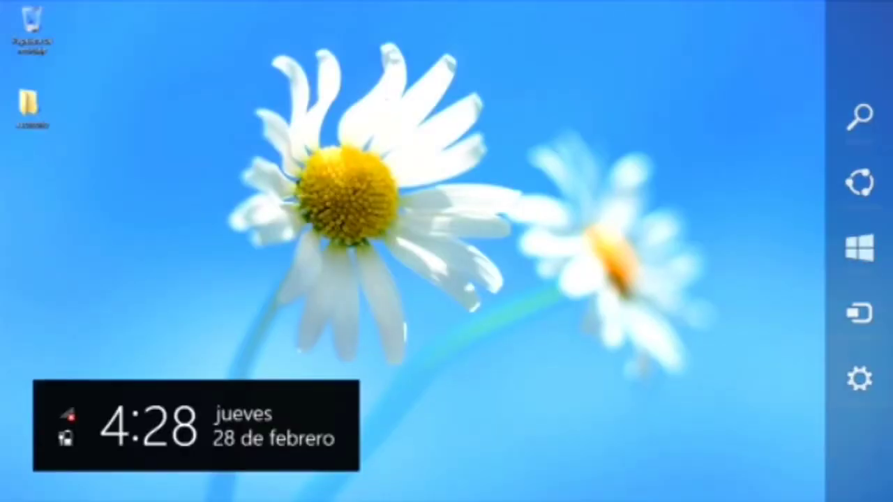
left_click(860, 255)
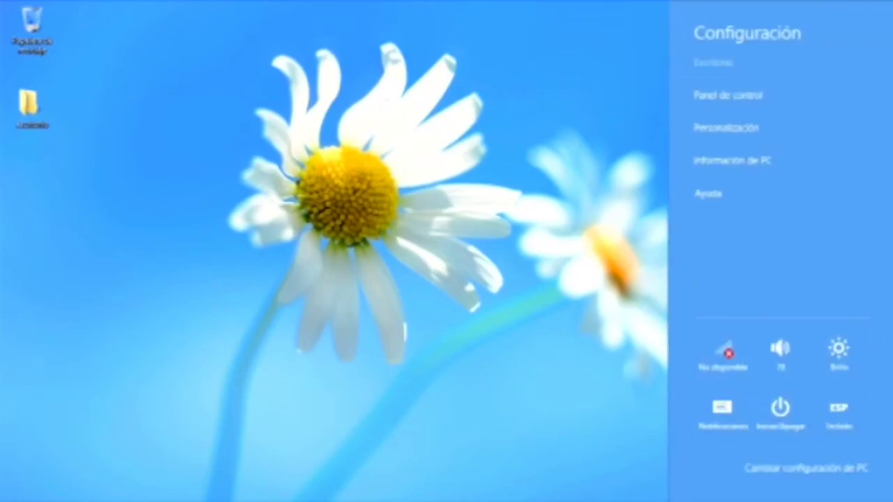
Look through the entries of the Configuración pane and the available charms.
key("Tab")
key("Down")
key("Tab")
key("Up")
key("Down")
key("Down")
key("Down")
key("Down")
key("Return")
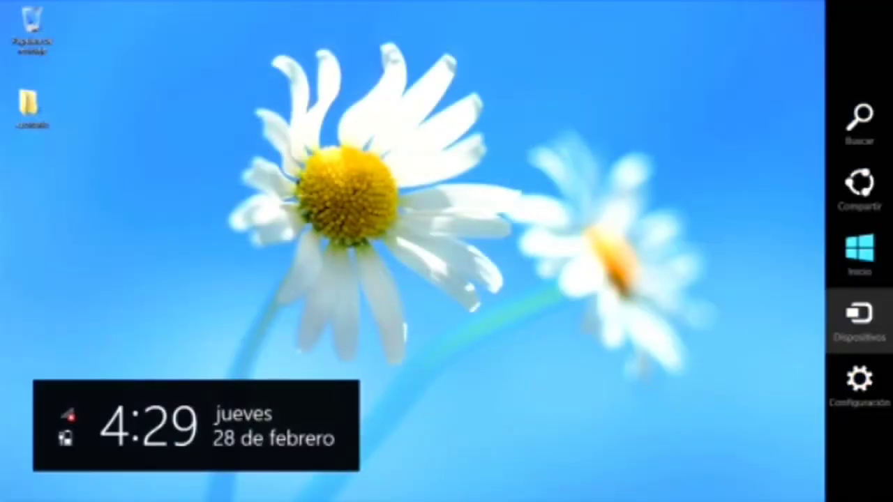
Open Personalización from the desktop's settings and apply the theme Tema sin guardar.
key("super+i")
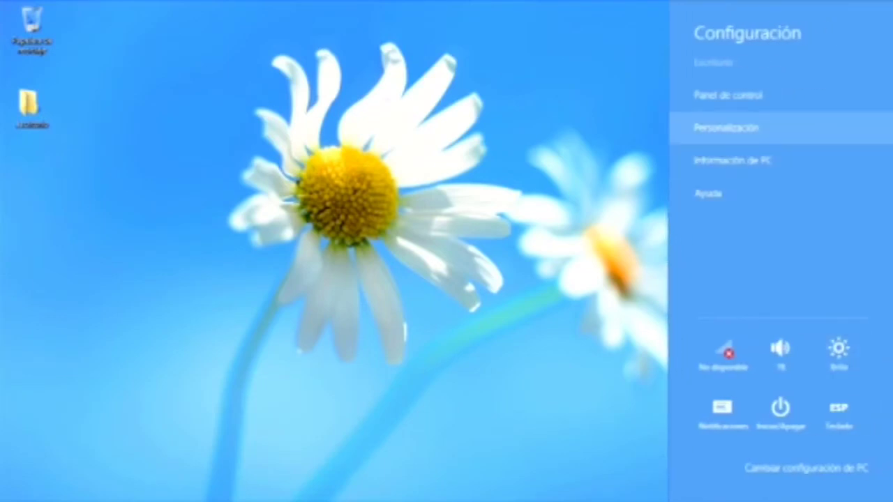
key("Return")
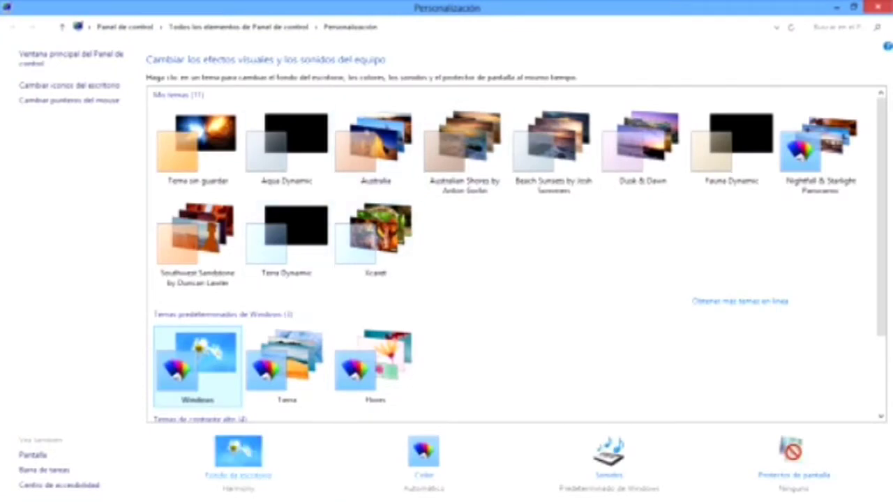
left_click(197, 148)
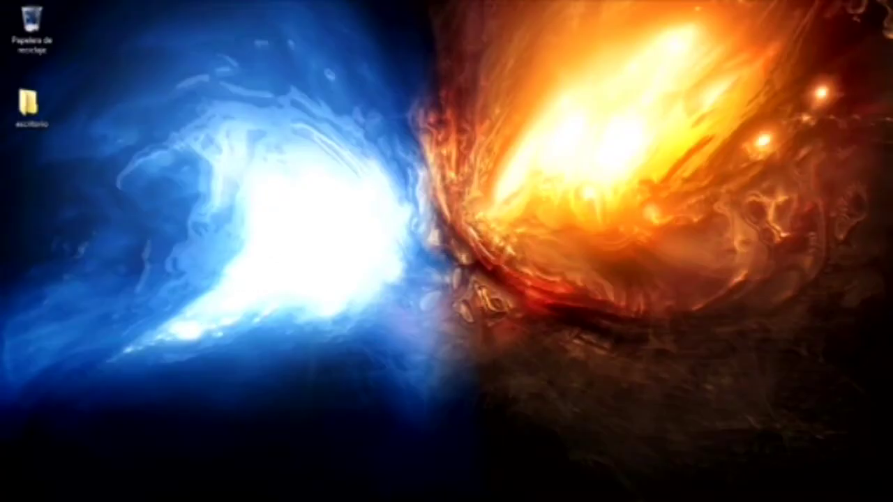
Reopen Personalización from the settings charm, maximize it and apply the default Windows theme.
mouse_move(892, 0)
left_click(857, 379)
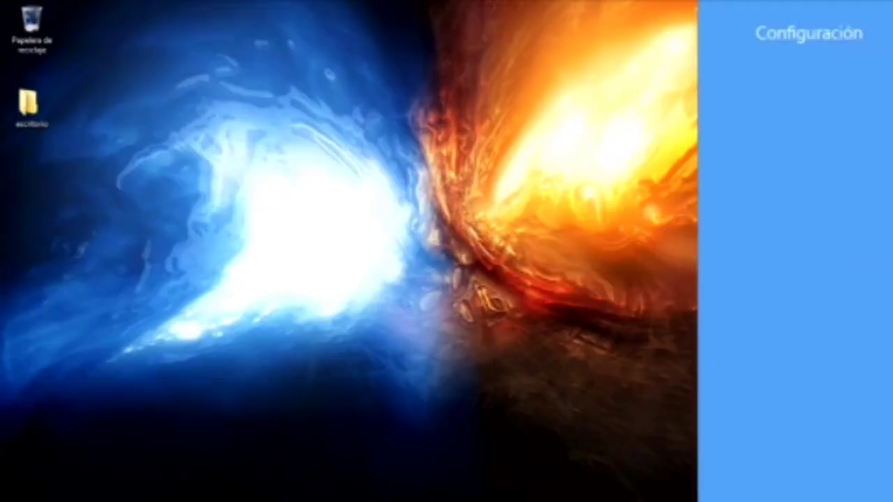
left_click(726, 124)
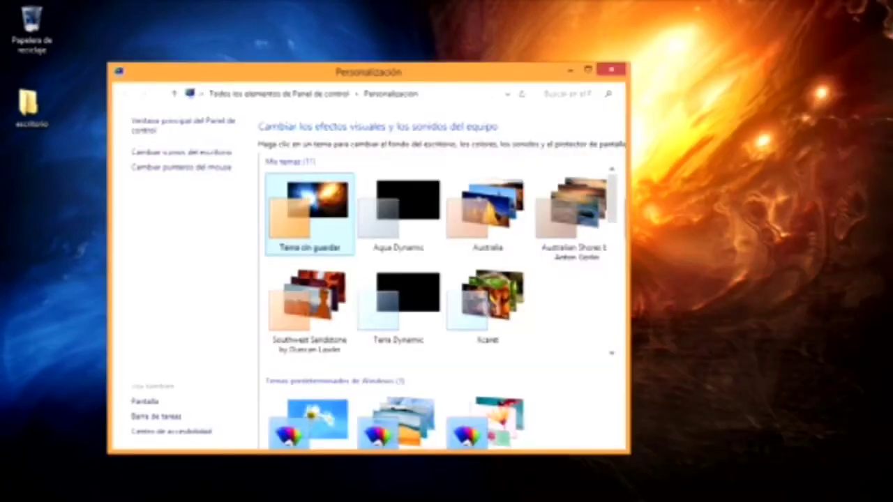
left_click(588, 69)
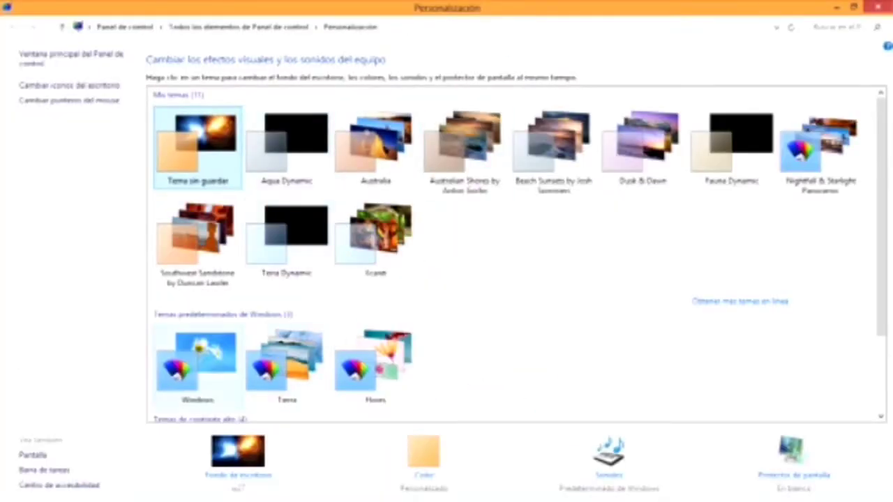
left_click(197, 365)
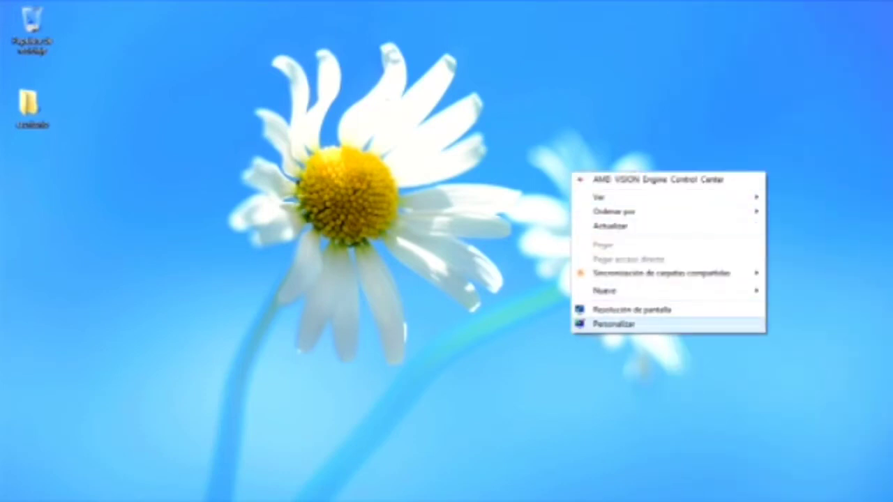
Open Personalización from the desktop, maximize it and choose red as the window border and taskbar color.
left_click(615, 325)
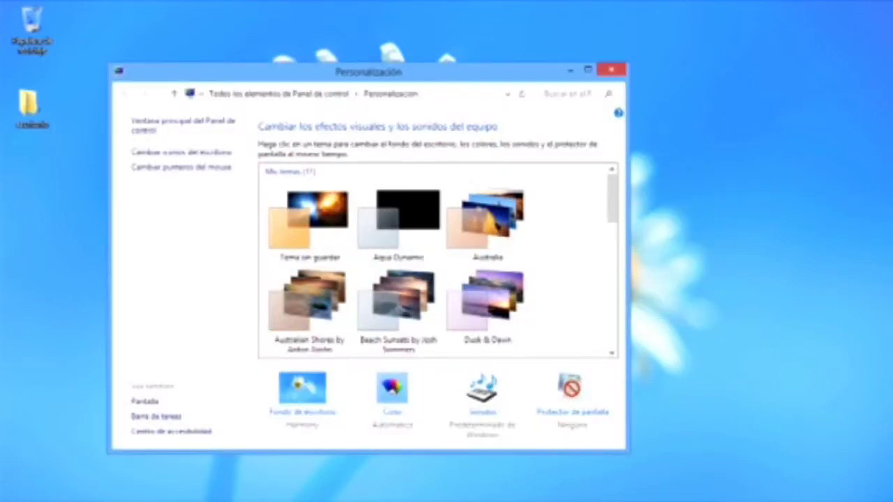
left_click(588, 69)
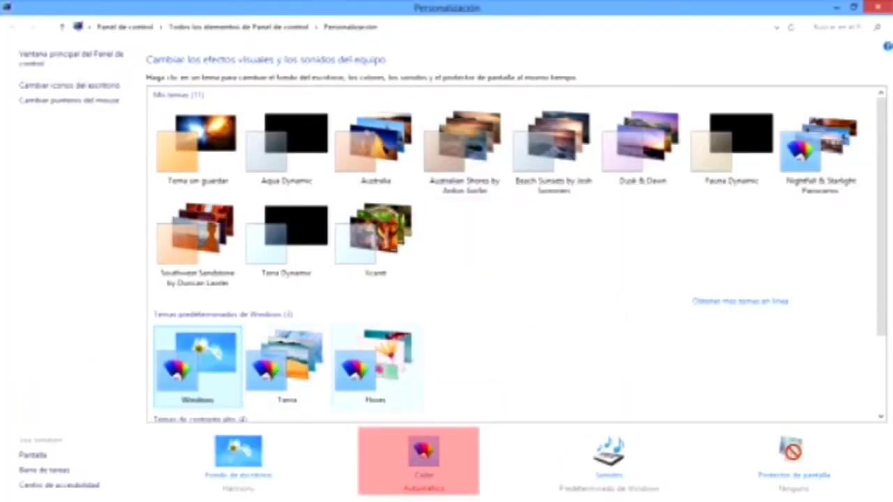
left_click(425, 454)
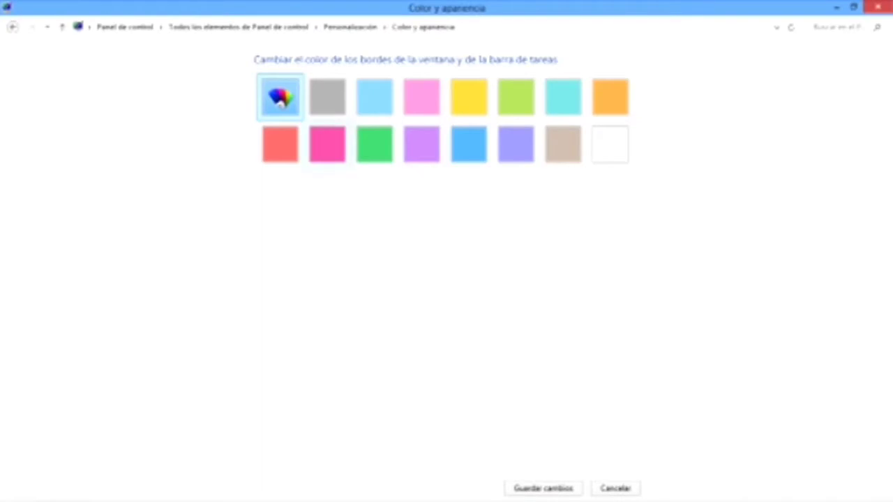
left_click(280, 144)
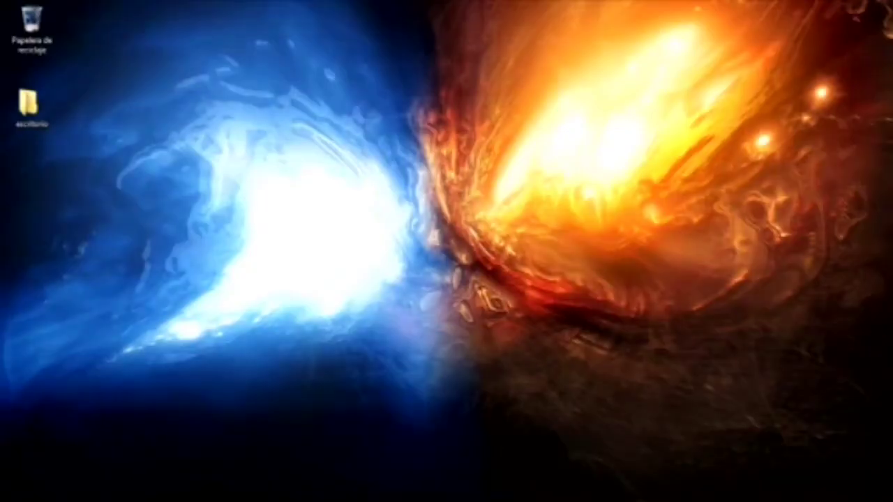
Go to the PC settings from the settings charm and set the lock screen picture to the tower and mountain landscape.
mouse_move(892, 501)
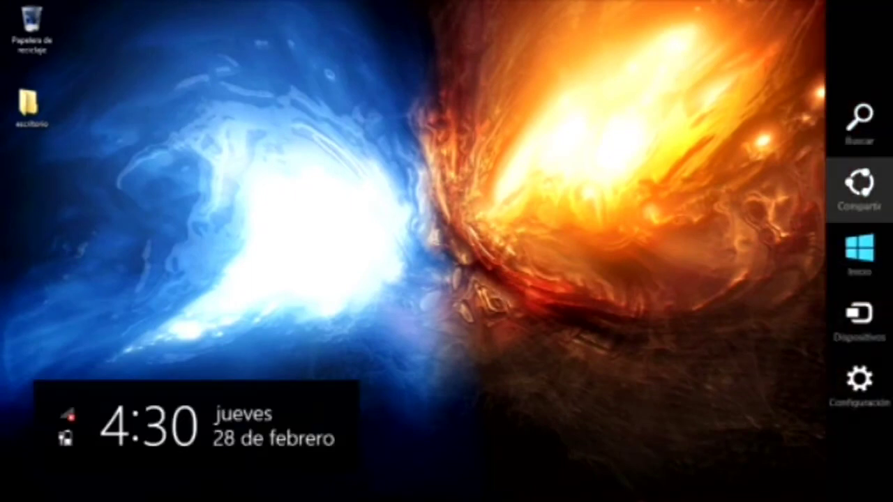
left_click(860, 379)
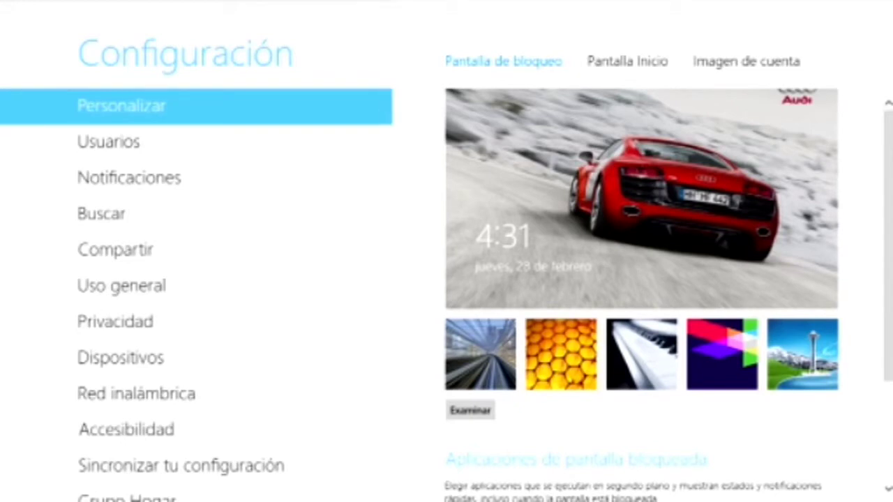
left_click(802, 353)
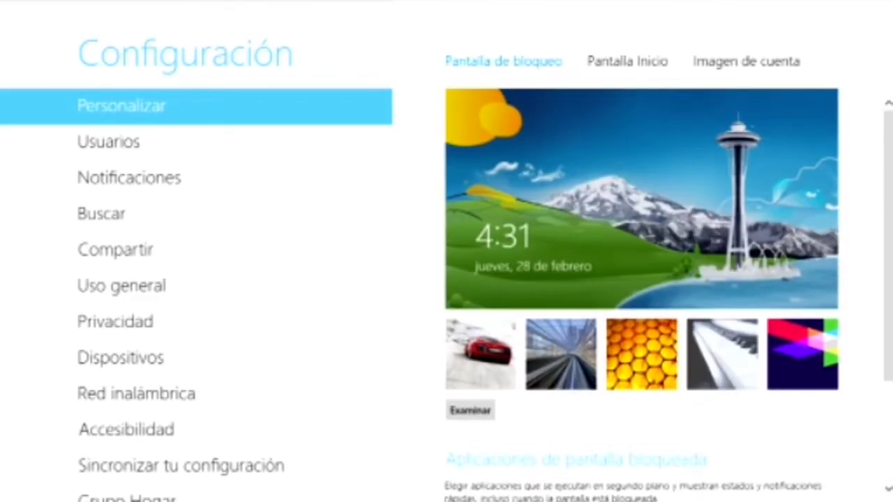
scroll(642, 293, "down", 3)
scroll(642, 293, "up", 3)
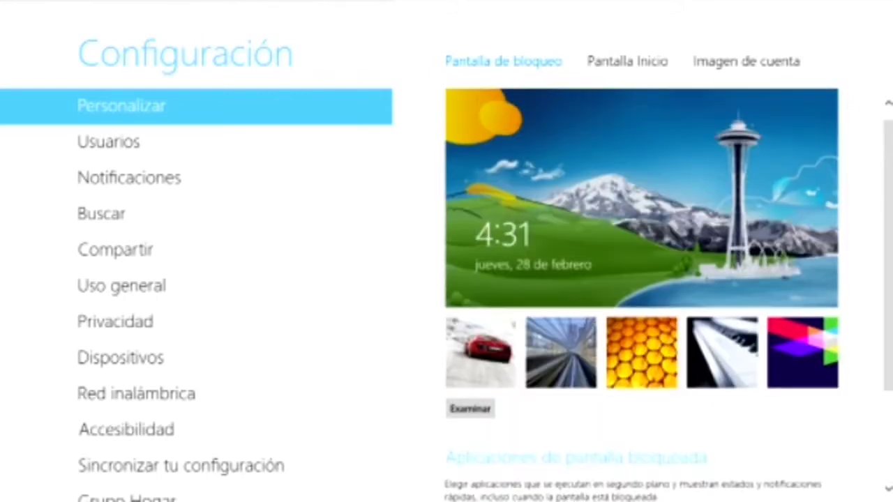
Review the Uso general options down to Inicio avanzado, and open the Privacidad category.
left_click(121, 287)
scroll(642, 293, "down", 3)
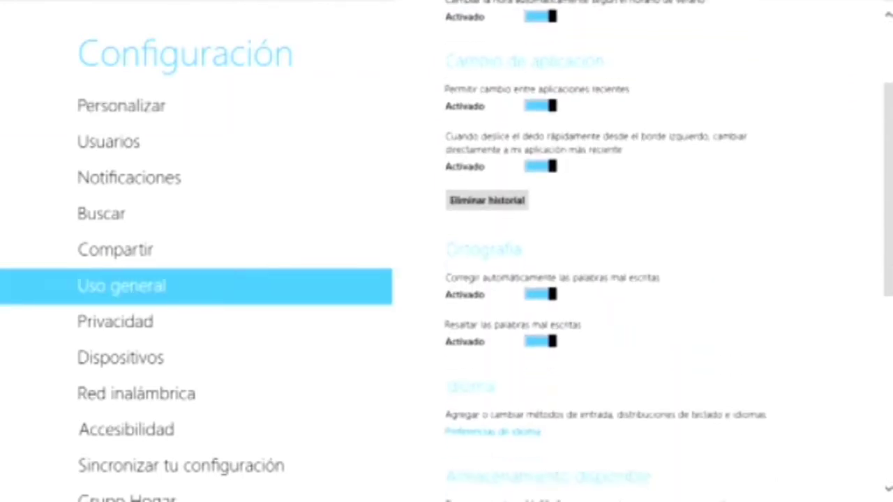
scroll(642, 293, "down", 3)
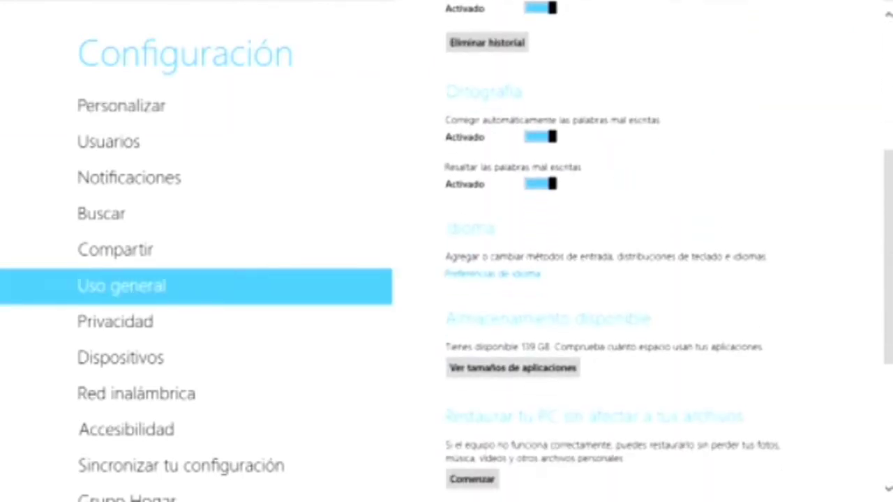
scroll(642, 293, "down", 3)
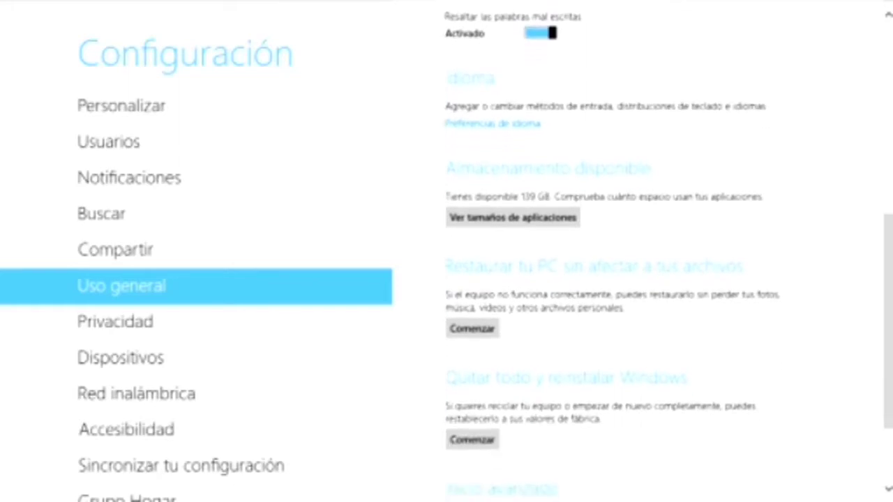
scroll(642, 294, "down", 3)
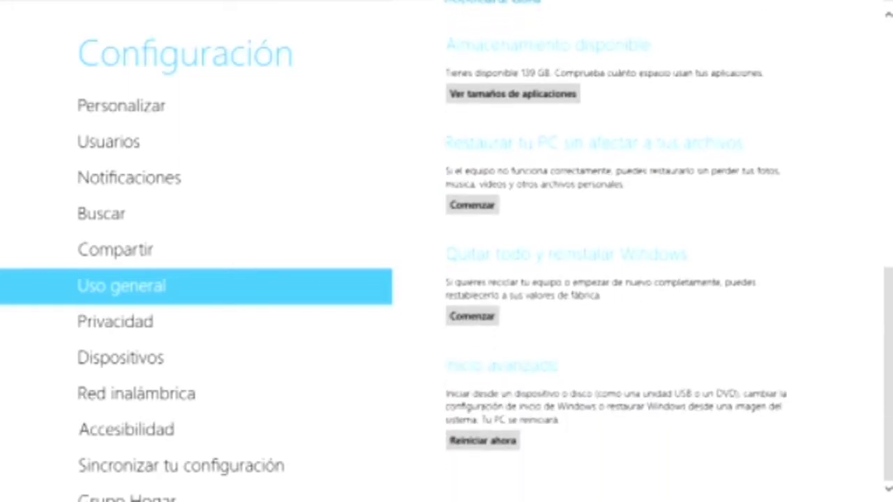
left_click(115, 321)
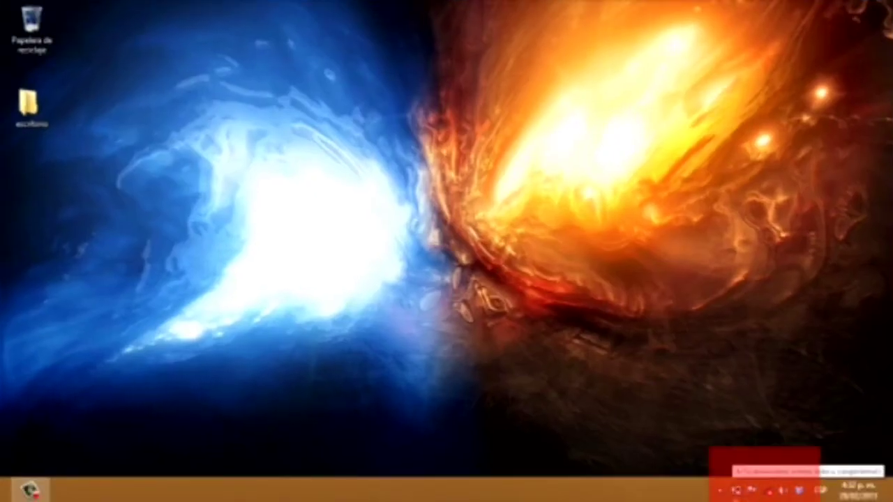
View the Redes pane from the desktop and switch back to the PC settings.
left_click(768, 491)
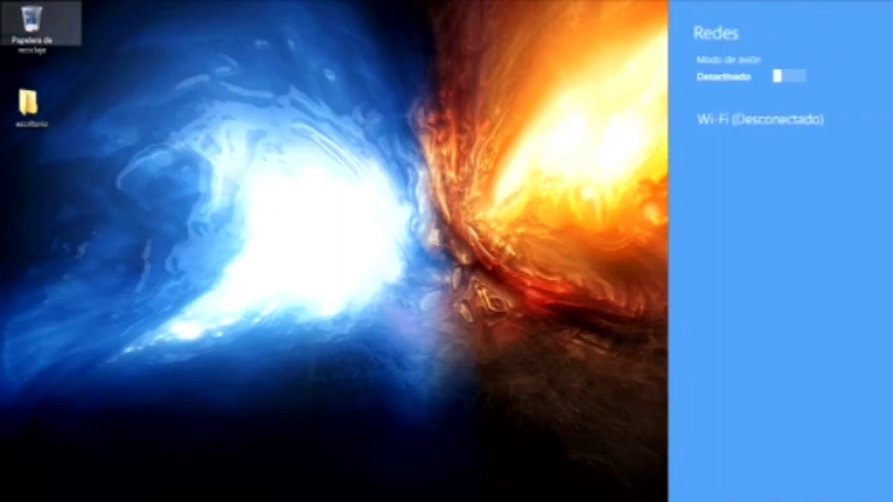
mouse_move(2, 2)
mouse_move(2, 63)
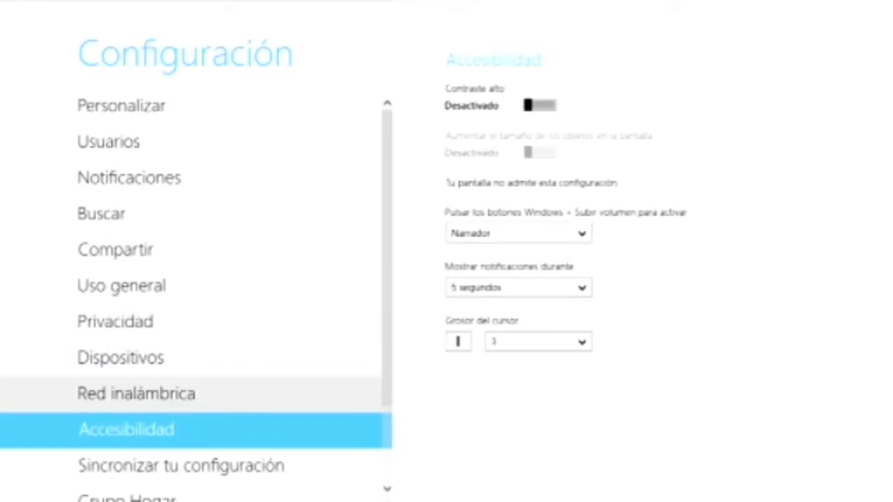
Review the Sincronizar tu configuración options through to metered connections, and open the Grupo Hogar category.
scroll(195, 454, "down", 3)
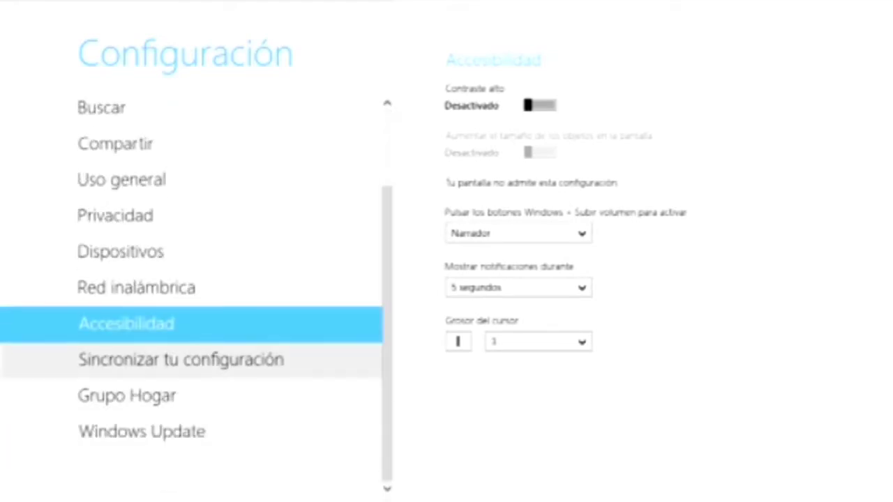
left_click(181, 359)
scroll(628, 279, "down", 2)
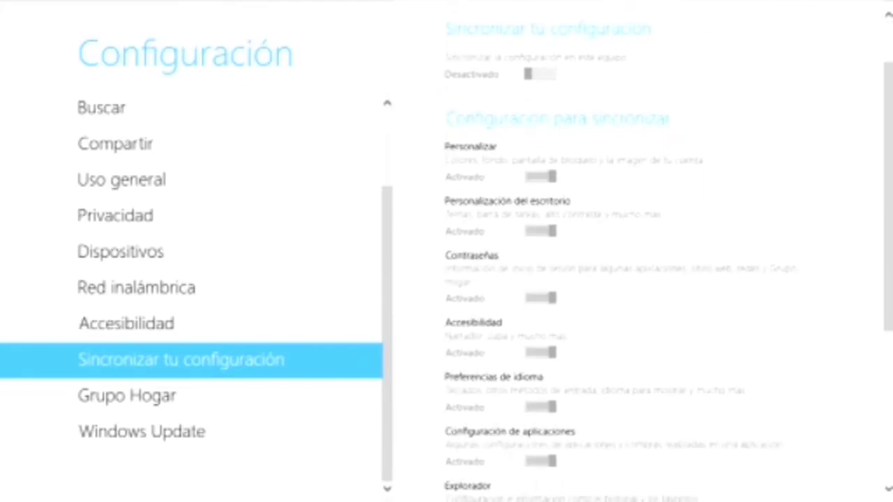
scroll(628, 279, "down", 4)
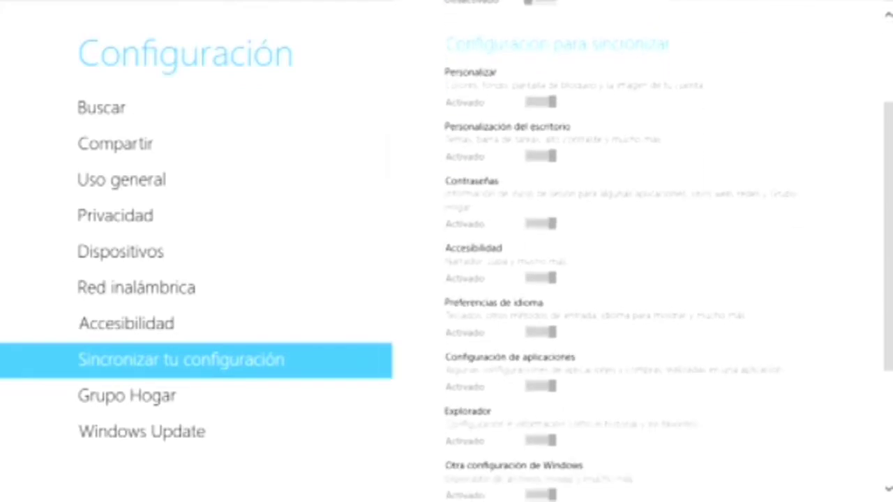
scroll(629, 279, "down", 3)
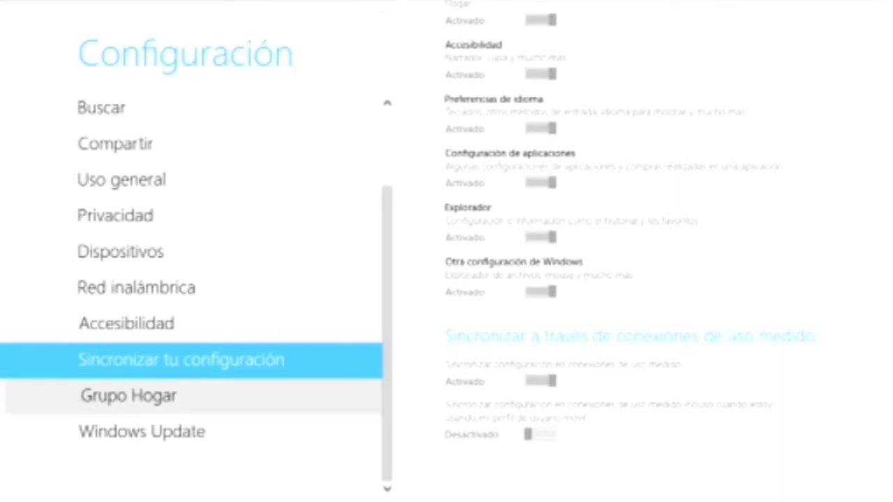
left_click(126, 395)
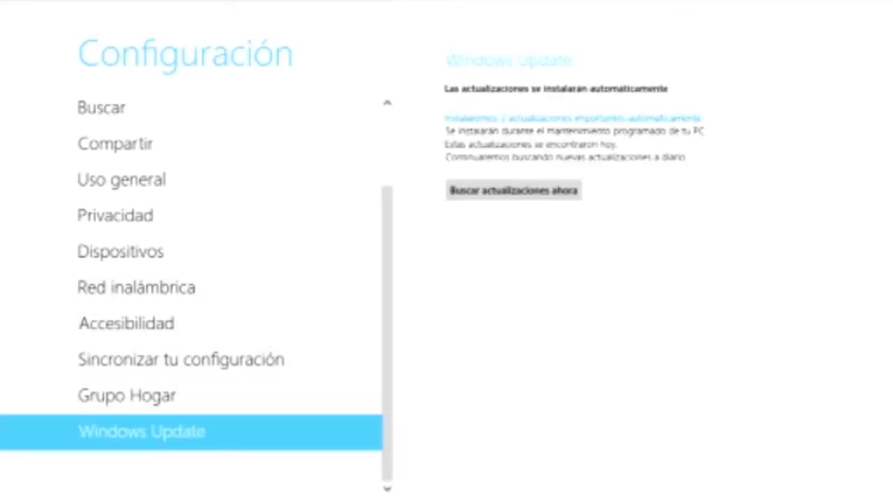
Return to the desktop and open the Panel de control from the settings charm.
left_click(4, 3)
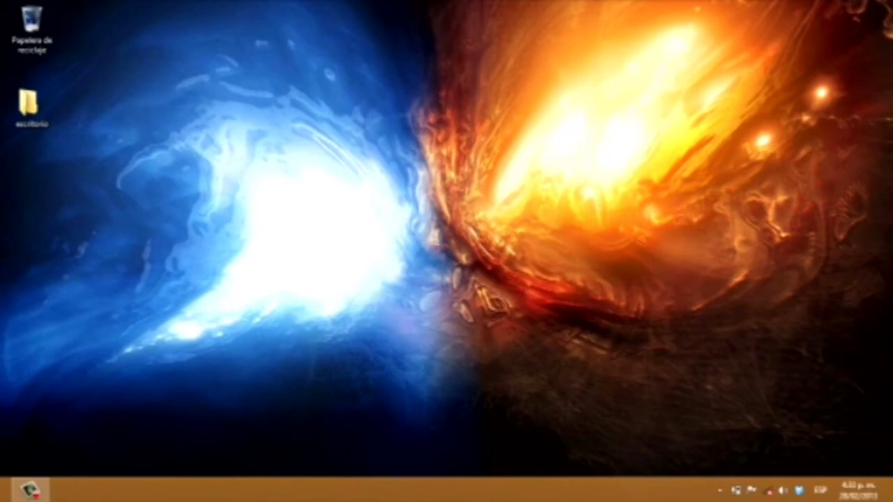
mouse_move(890, 3)
left_click(859, 386)
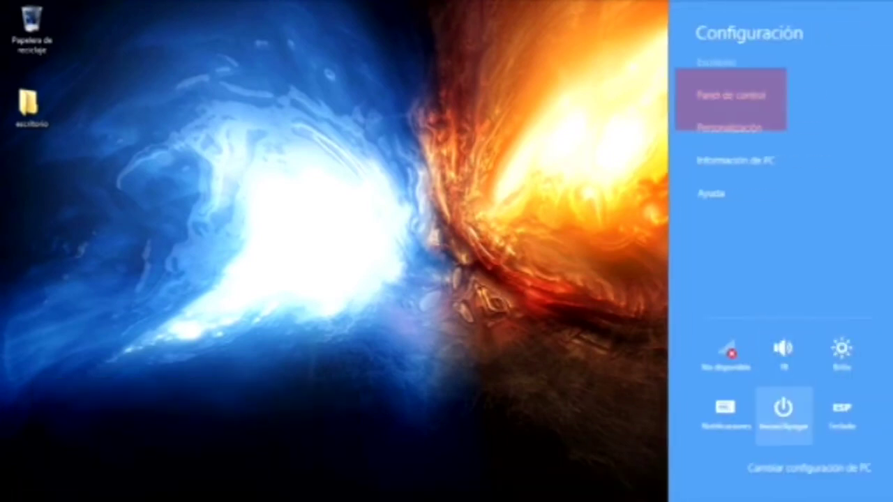
left_click(729, 95)
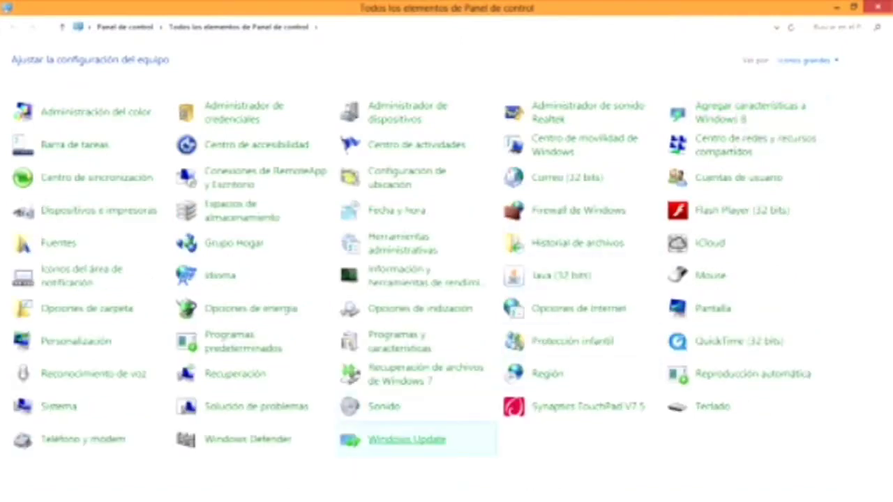
Check Windows Update in the Panel de control and close it, and switch to the PC settings to review their category list.
left_click(407, 439)
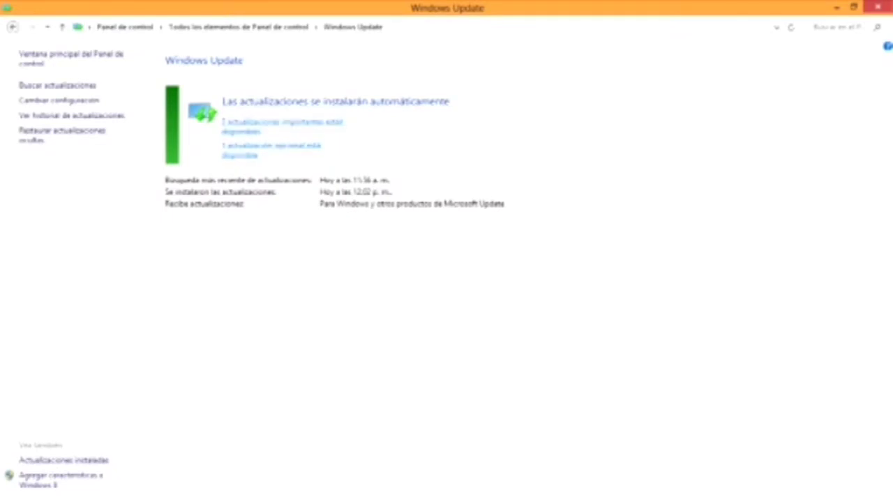
left_click(878, 6)
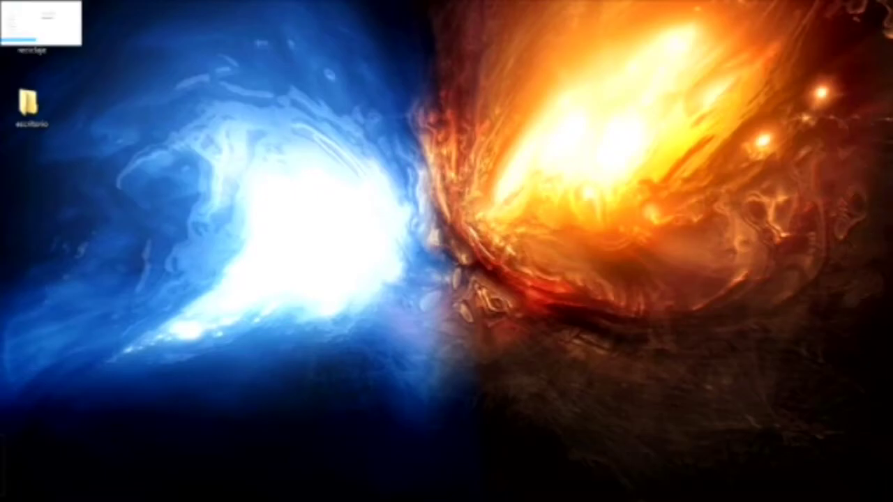
left_click(4, 3)
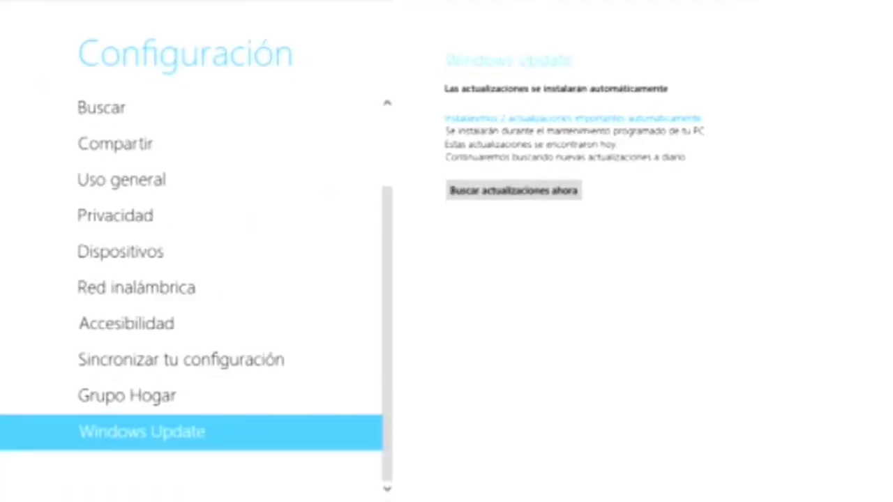
scroll(209, 370, "up", 3)
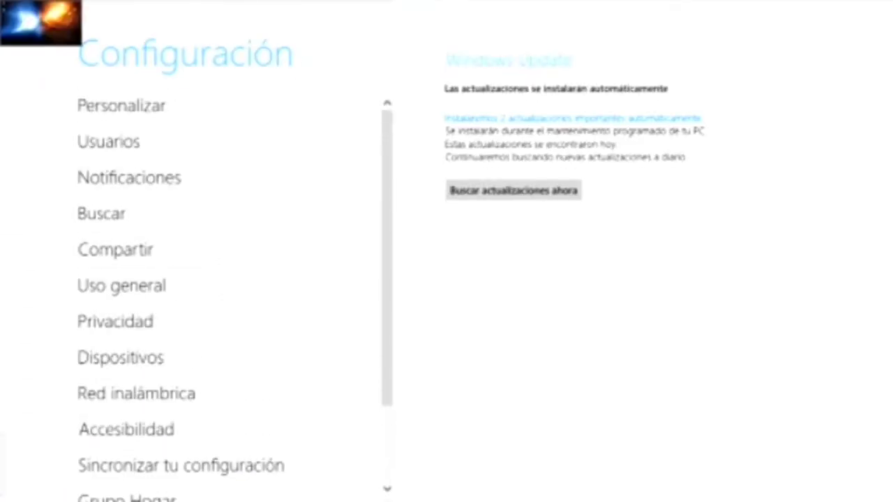
Return to the desktop and close the PC settings app that is still running.
left_click(1, 2)
mouse_move(5, 83)
right_click(48, 31)
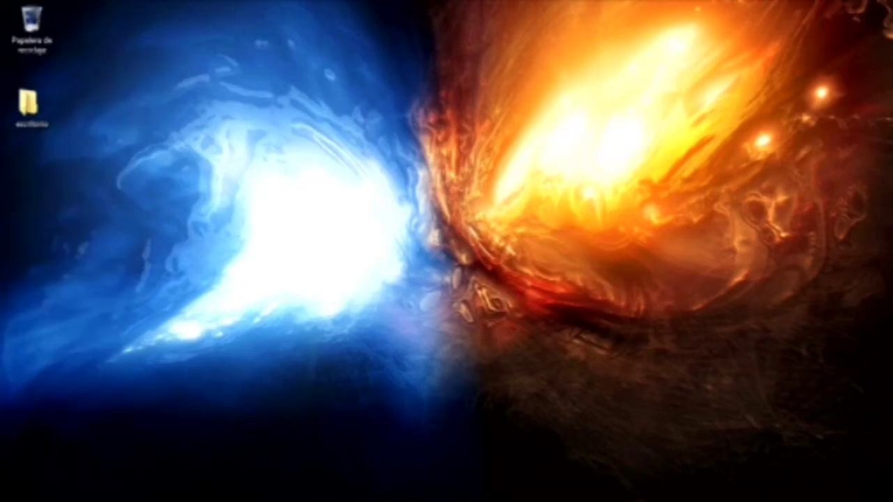
Open the Configuración charm and raise the system volume to 100.
left_click(858, 383)
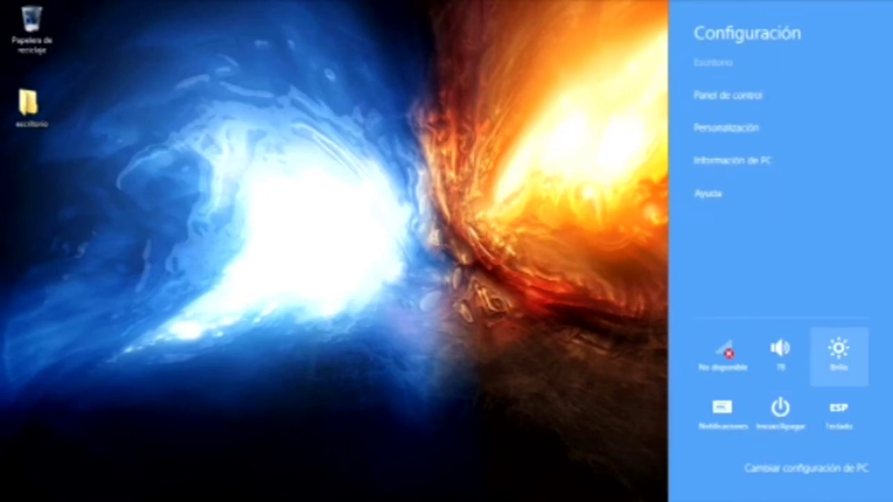
key("XF86AudioLowerVolume")
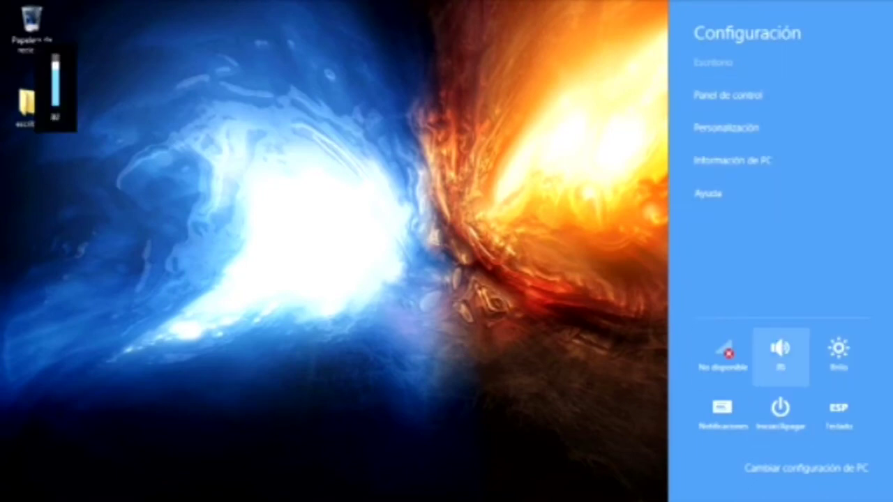
key("XF86AudioMute")
key("XF86AudioMute")
left_click(781, 356)
mouse_move(781, 350)
left_mouse_down()
mouse_move(781, 415)
mouse_move(781, 341)
left_mouse_up()
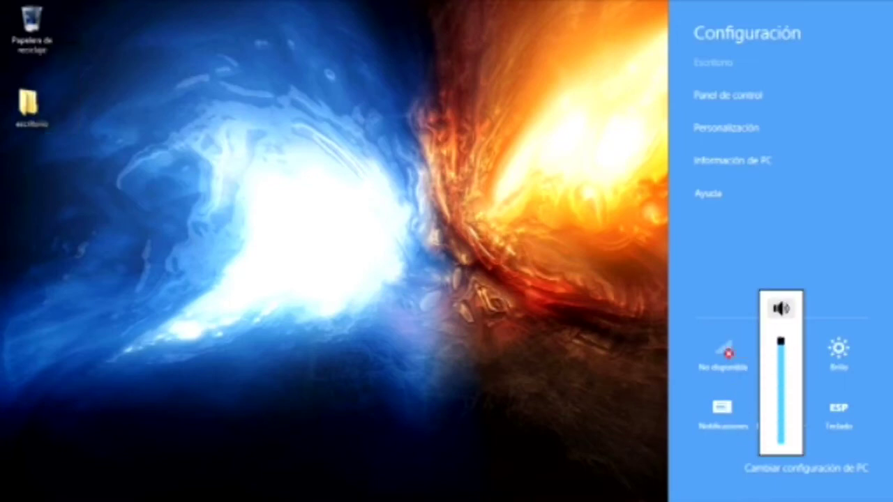
Lower the screen brightness with the Brillo slider and raise it back up to a high level.
key("Escape")
key("Right")
key("Return")
key("Page_Down")
key("Page_Down")
key("Page_Down")
key("Page_Down")
key("Page_Down")
key("Page_Down")
key("Page_Down")
key("Page_Down")
key("Page_Down")
key("Page_Down")
key("Page_Up")
key("Page_Up")
key("Page_Up")
key("Page_Up")
key("Page_Up")
key("Page_Up")
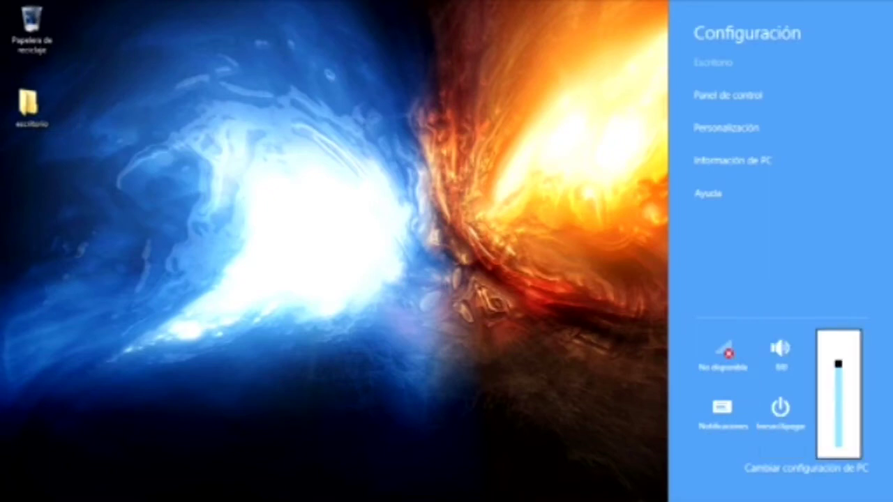
key("Escape")
key("XF86MonBrightnessUp")
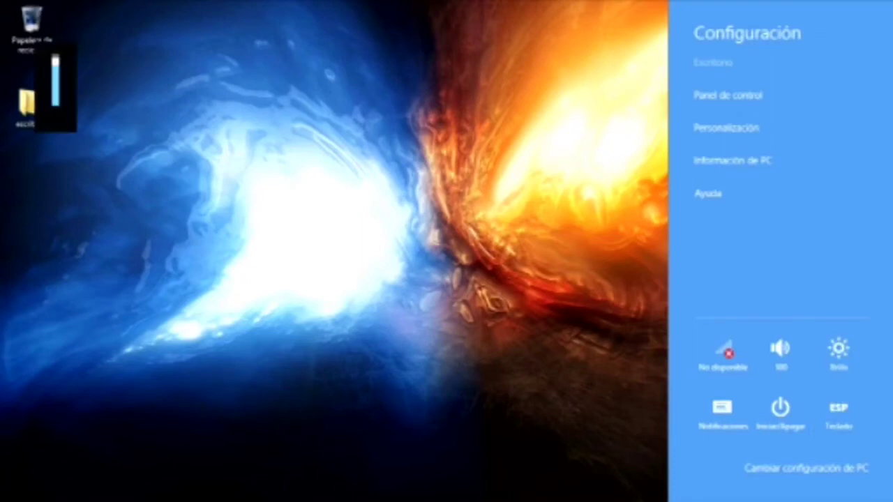
key("XF86MonBrightnessUp")
Go through the Notificaciones, Iniciar/Apagar and Teclado options of the Configuración charm and close it.
key("Down")
key("Left")
key("Left")
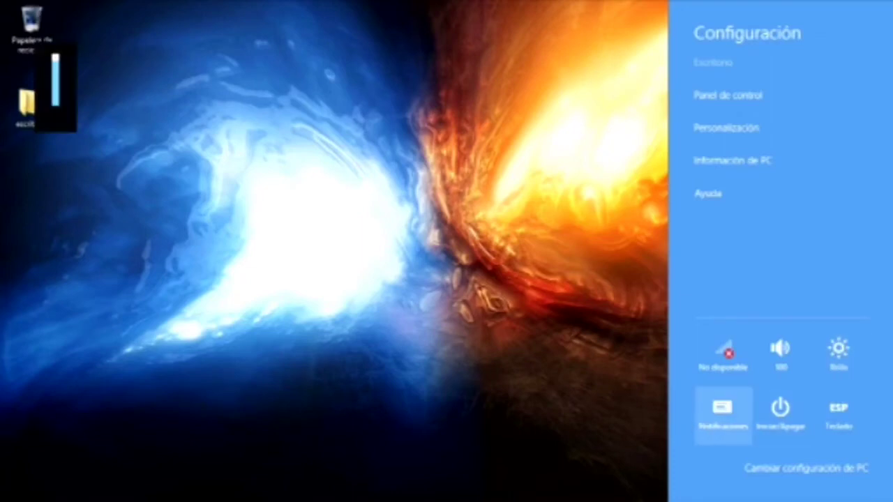
key("Right")
key("Right")
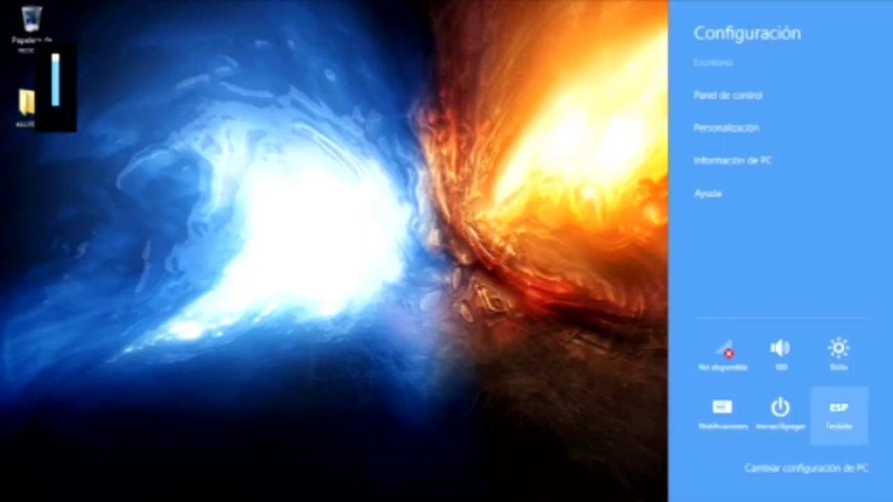
key("Escape")
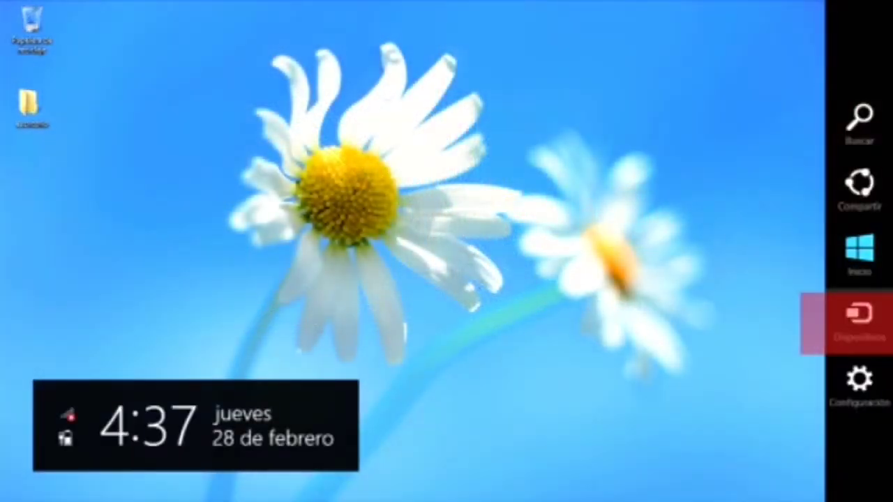
View the Dispositivos charm's options for the desktop and close it, and open the Buscar charm.
key("Return")
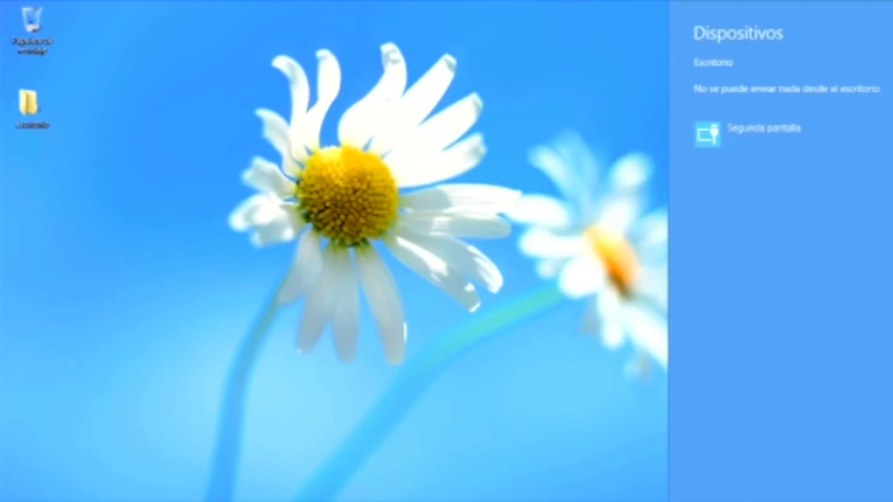
key("Escape")
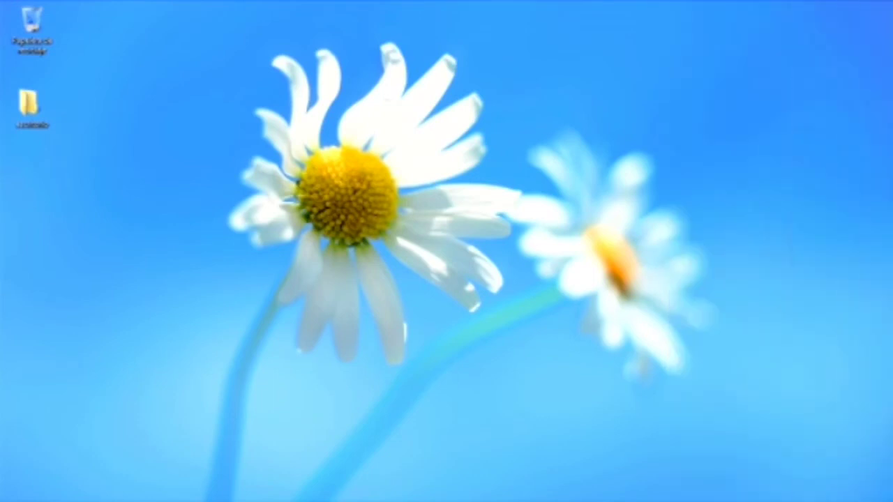
key("super+c")
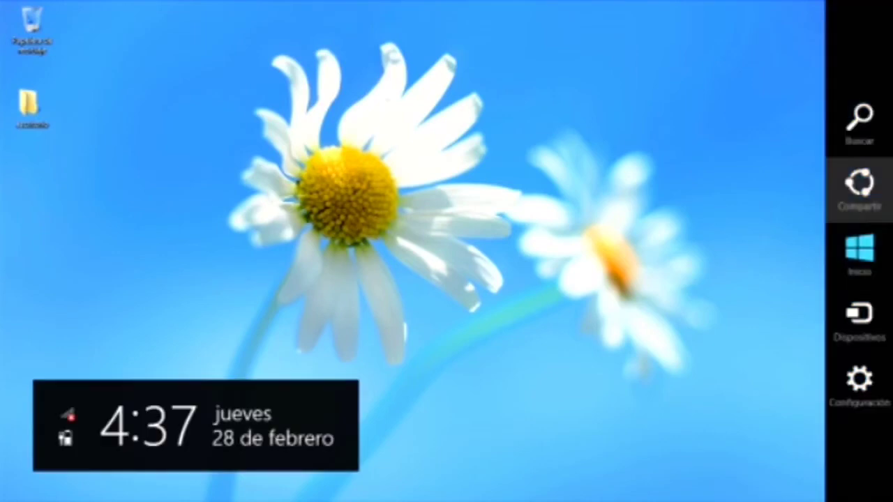
key("Up")
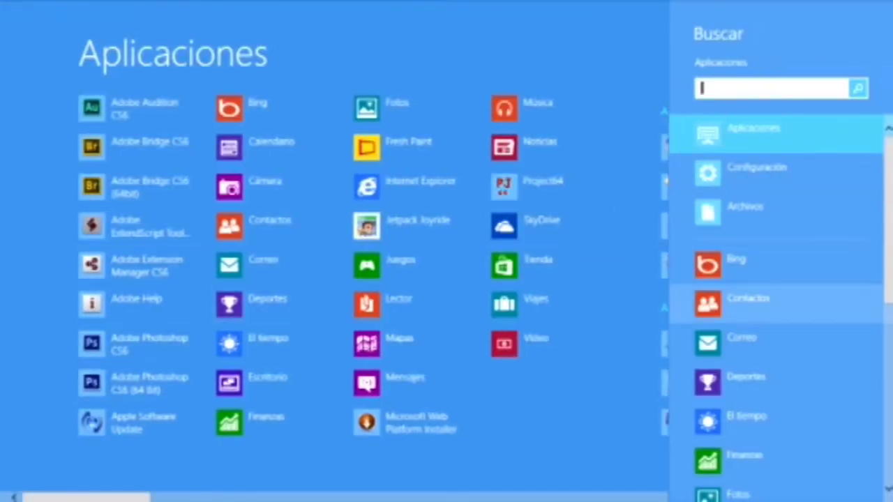
Look through the search categories and search the applications for "no se que buscar".
scroll(776, 279, "down", 5)
scroll(776, 279, "up", 5)
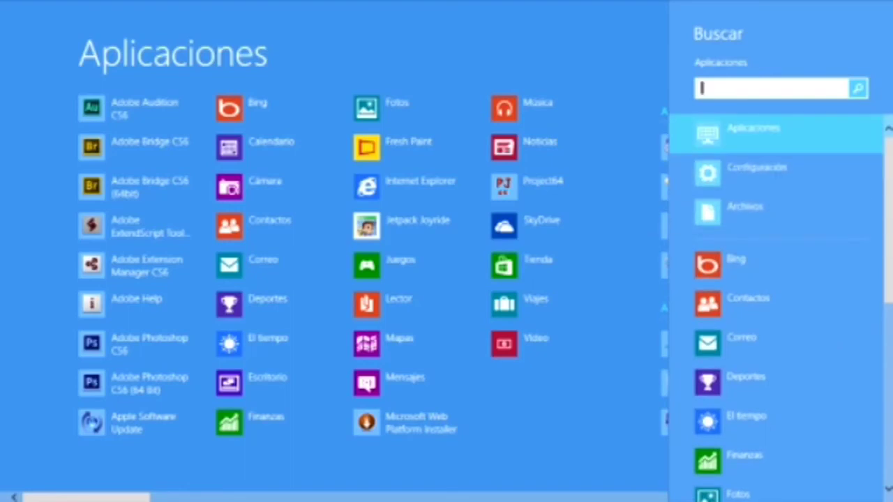
type("eo se que buscar")
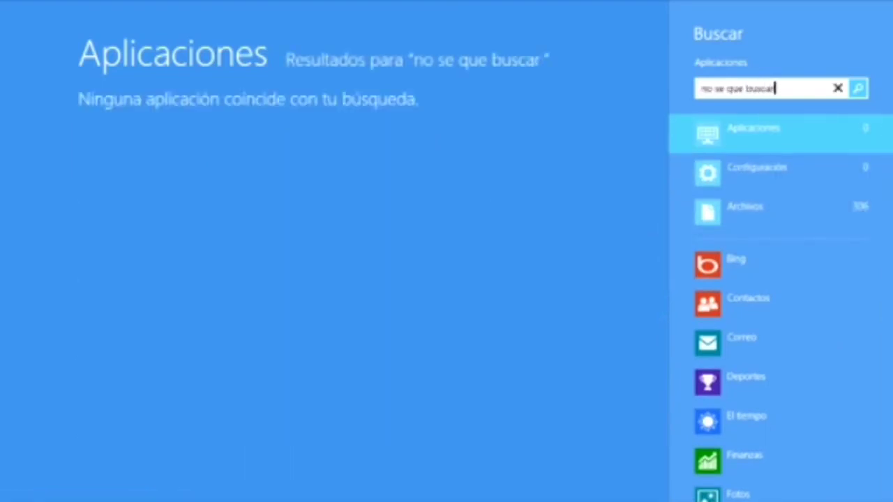
Clear the previous query and search the applications for "googl".
key("BackSpace")
key("BackSpace")
key("BackSpace")
key("BackSpace")
key("BackSpace")
key("BackSpace")
key("BackSpace")
key("BackSpace")
key("BackSpace")
key("BackSpace")
key("BackSpace")
key("BackSpace")
key("BackSpace")
key("BackSpace")
key("BackSpace")
type("google")
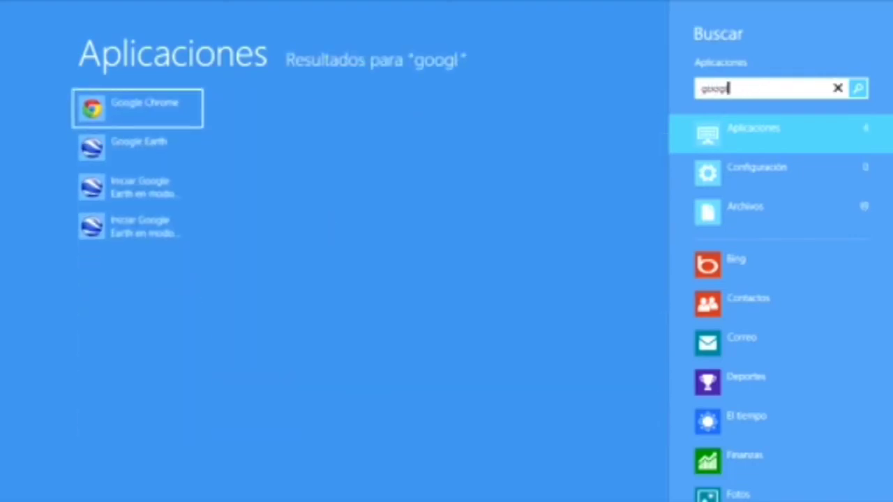
Replace the application search query with "internet".
key("BackSpace")
key("BackSpace")
key("BackSpace")
key("BackSpace")
key("BackSpace")
type("i")
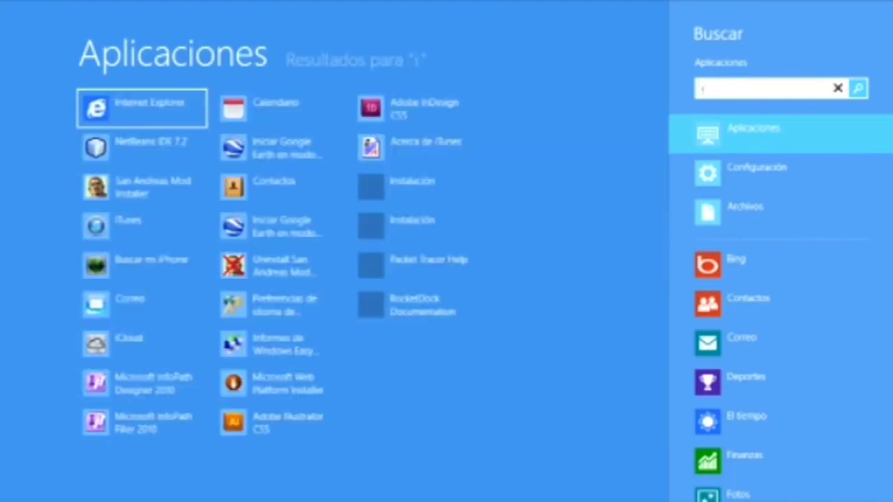
type("nternet")
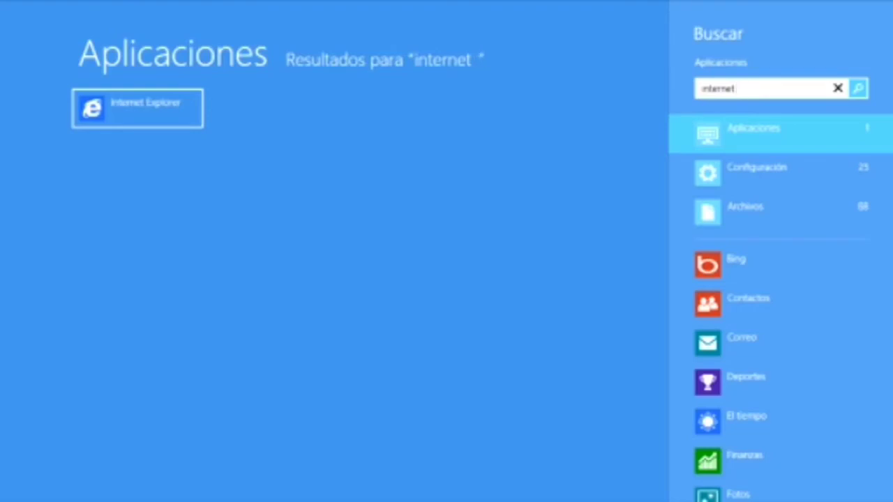
Clear the search query and search the applications for "camara".
key("BackSpace")
key("BackSpace")
key("BackSpace")
key("BackSpace")
key("BackSpace")
key("BackSpace")
key("BackSpace")
key("BackSpace")
key("BackSpace")
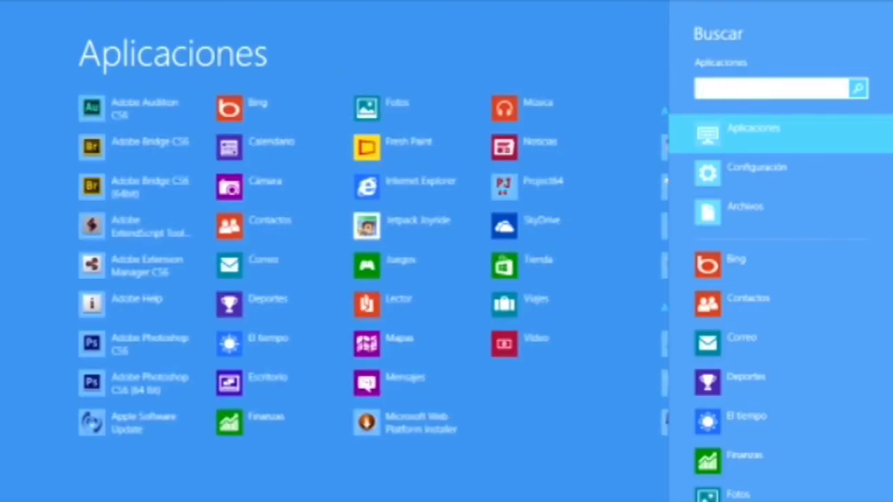
type("camara")
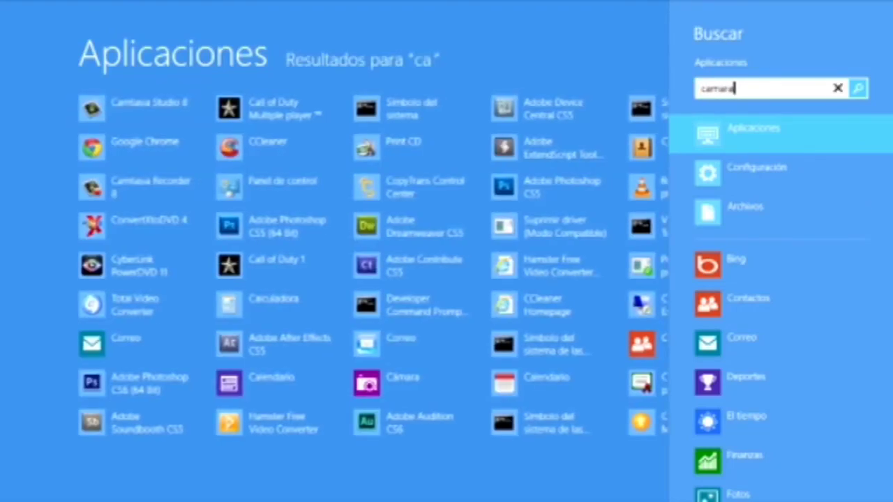
key("BackSpace")
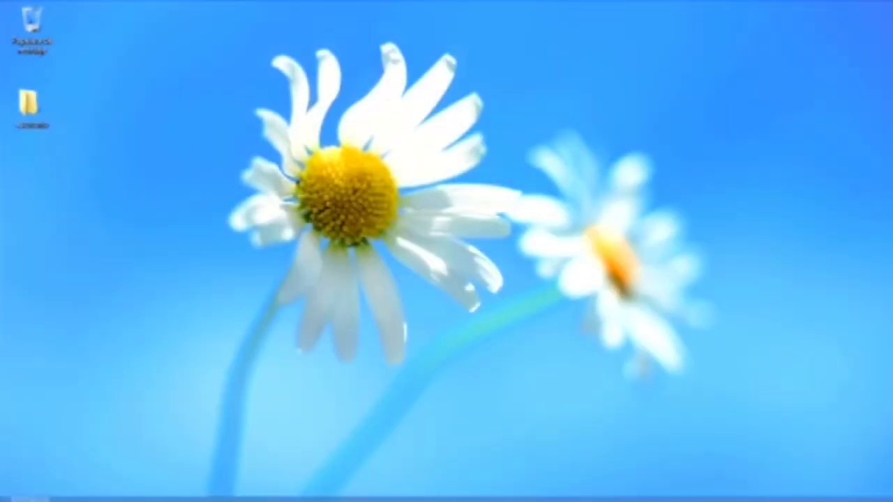
Go to the Start screen and open the Todas las aplicaciones list.
left_click(2, 499)
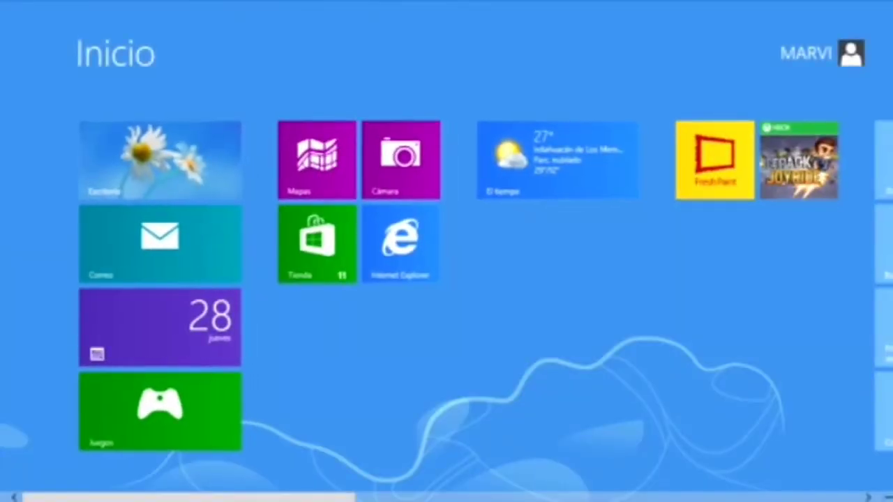
key("super+z")
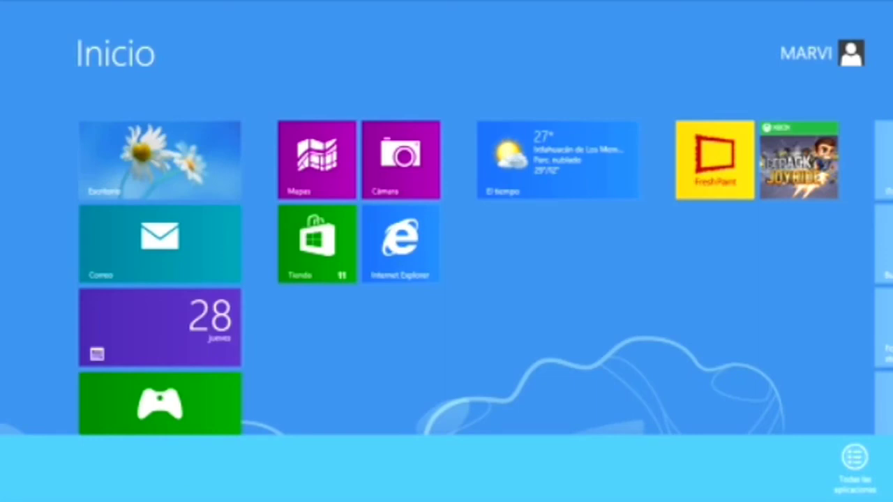
left_click(854, 466)
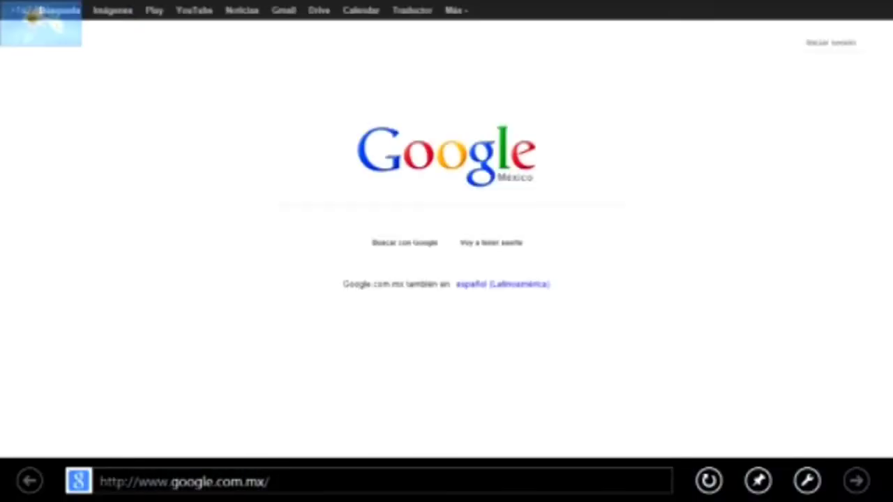
Switch from Internet Explorer to the desktop, return to the Start screen and open the calendar app.
left_click(21, 18)
key("super")
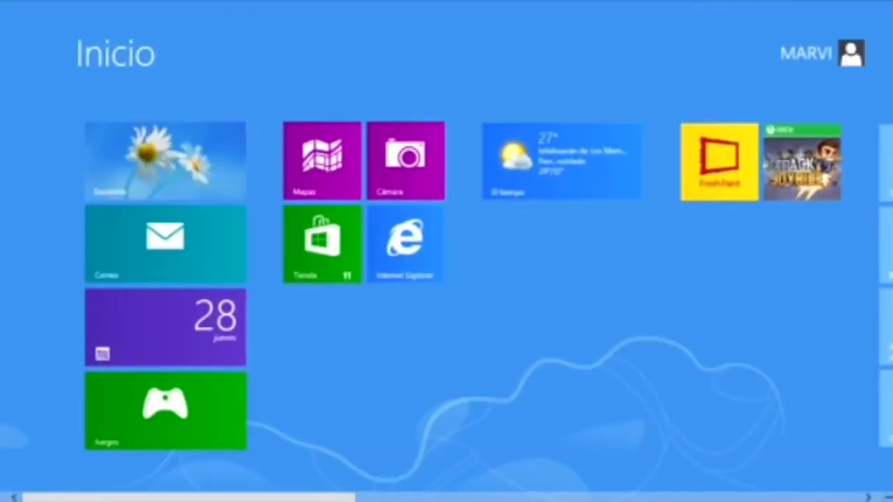
left_click(168, 324)
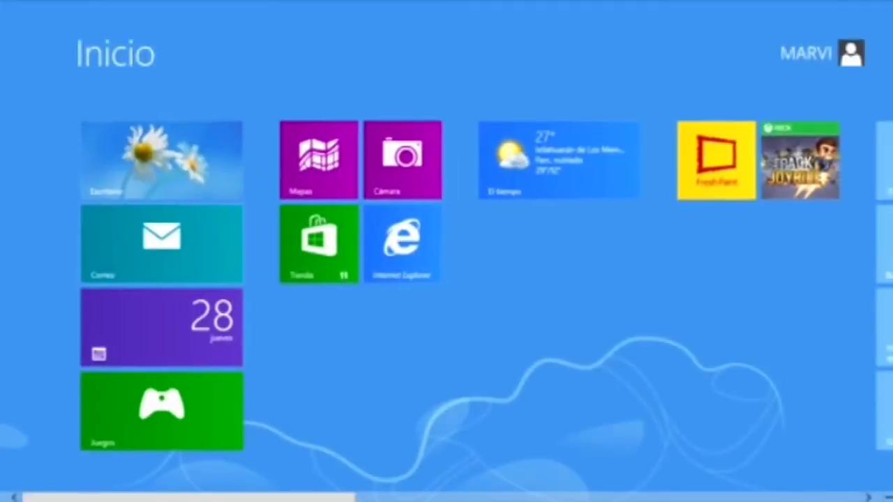
Cycle through the running apps and show the list of open apps over Internet Explorer.
left_click(21, 18)
mouse_move(4, 104)
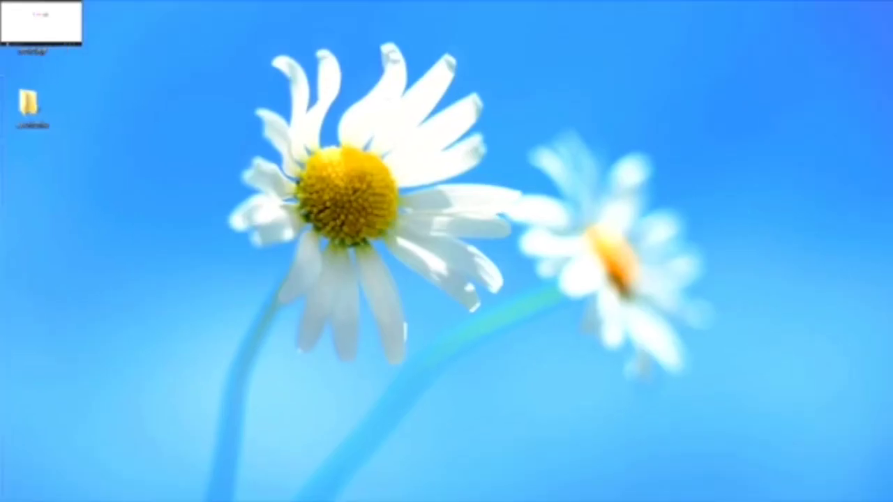
left_click(28, 21)
mouse_move(4, 70)
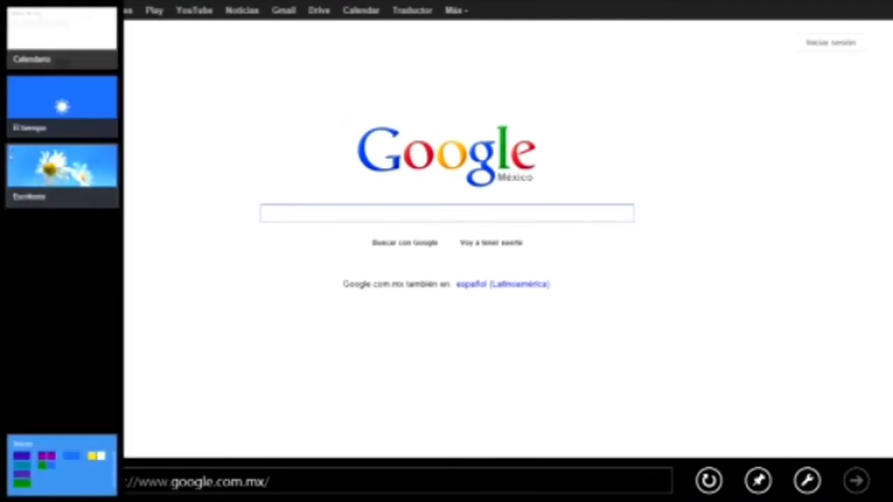
left_click_drag(62, 174, 27, 175)
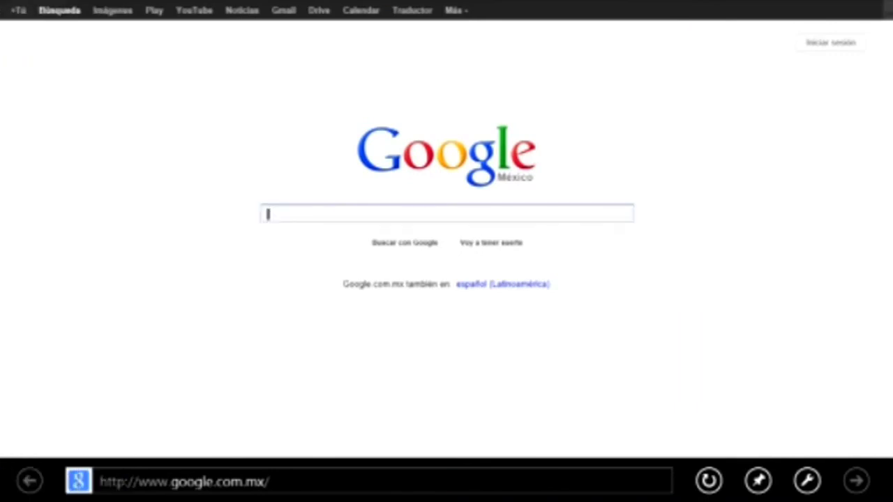
Snap the Calendario app in a narrow pane to the right of Internet Explorer.
mouse_move(3, 3)
mouse_move(3, 70)
left_click_drag(61, 37, 802, 126)
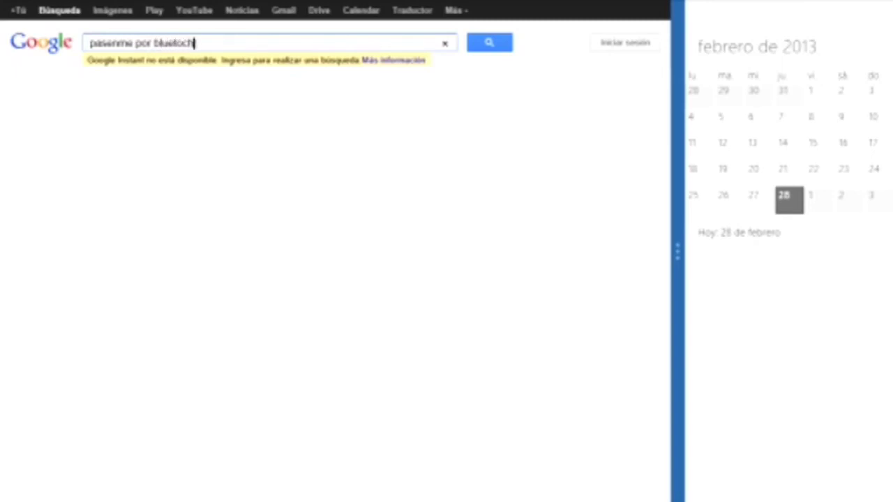
Clear the "pasenme por bluetoch" text from the Google search box beside the snapped calendar.
key("BackSpace")
key("BackSpace")
key("BackSpace")
key("BackSpace")
key("BackSpace")
key("BackSpace")
key("BackSpace")
key("BackSpace")
key("BackSpace")
key("BackSpace")
key("BackSpace")
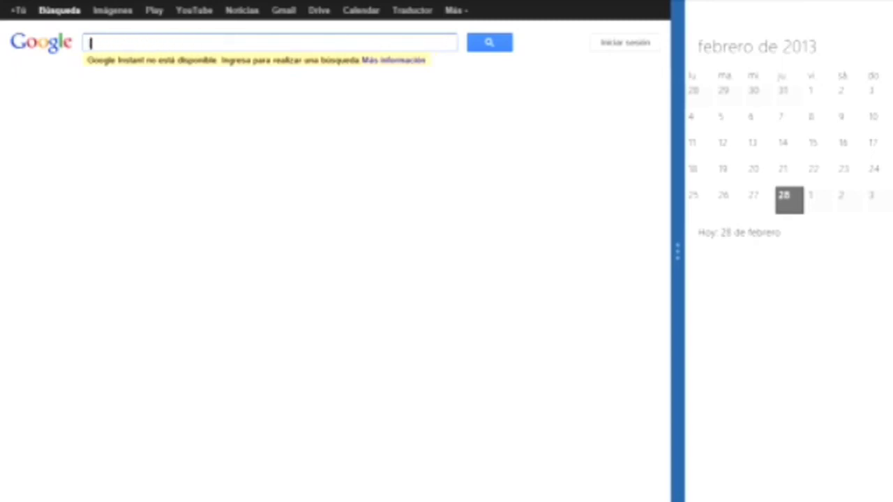
Switch the main area to the desktop and expand it to full screen, removing the snapped calendar.
key("super+Tab")
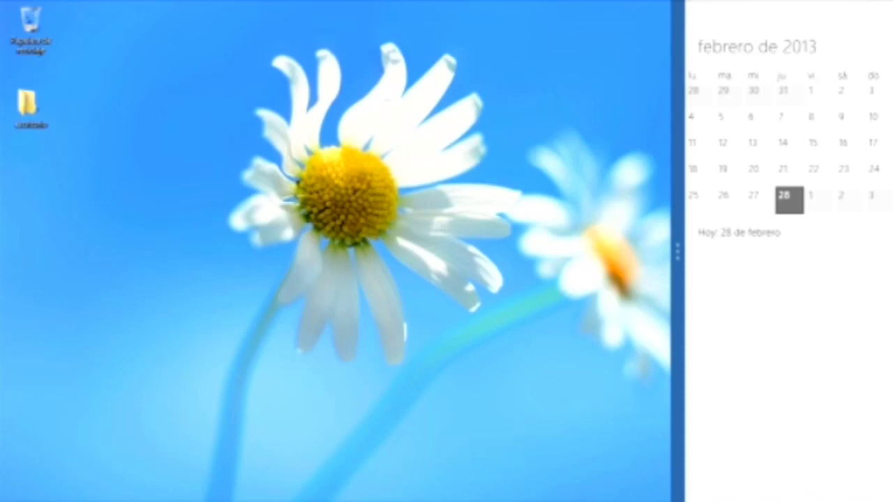
left_click_drag(677, 251, 307, 251)
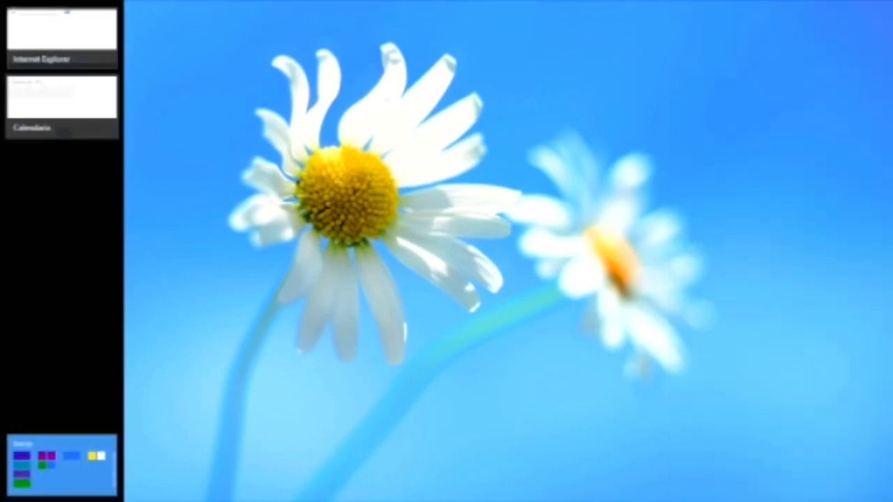
Snap the Calendario app in a narrow pane to the left of the desktop and restore the desktop to full screen.
right_click(34, 95)
left_click(93, 122)
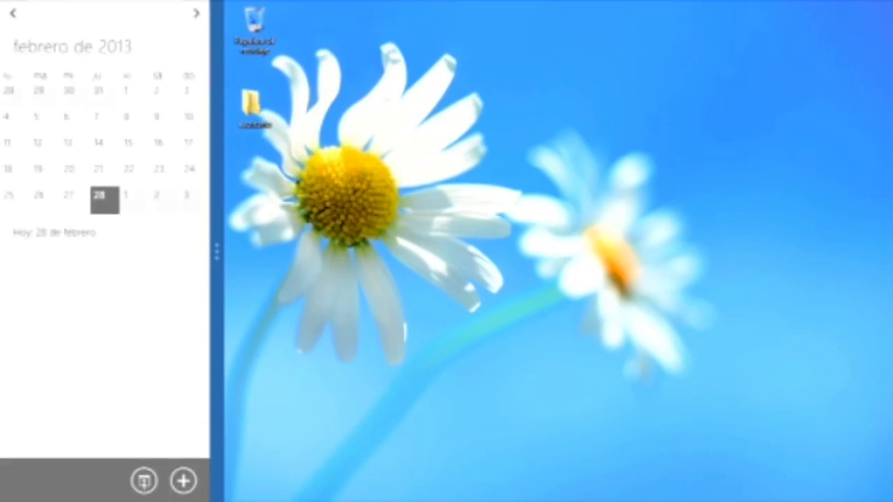
left_click_drag(216, 251, 16, 251)
Snap Internet Explorer in a narrow pane to the right of the desktop and expand the desktop back to full screen.
mouse_move(4, 70)
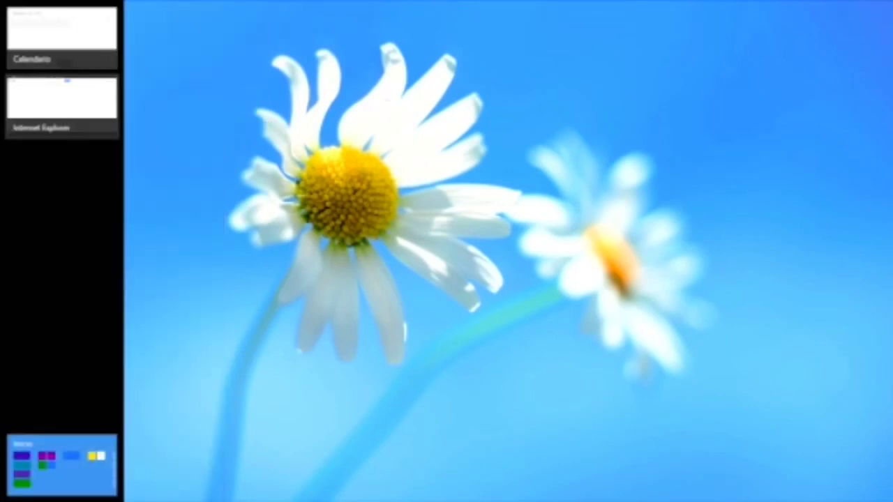
right_click(48, 109)
left_click(105, 151)
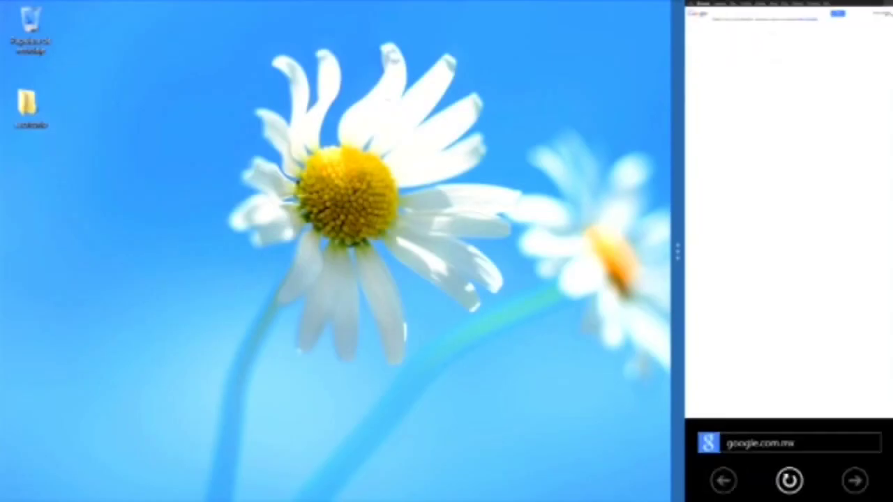
left_click_drag(677, 251, 890, 252)
Close the Calendario and Internet Explorer apps from the list of running apps.
mouse_move(4, 4)
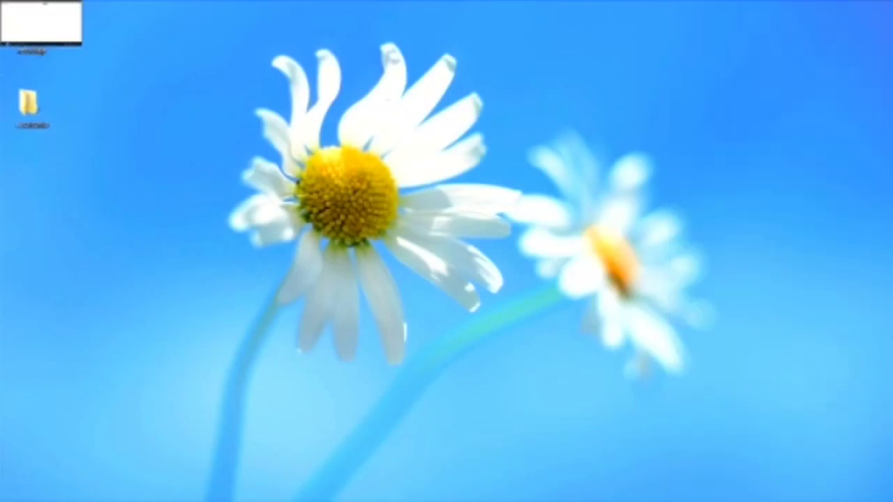
right_click(45, 108)
left_click(79, 116)
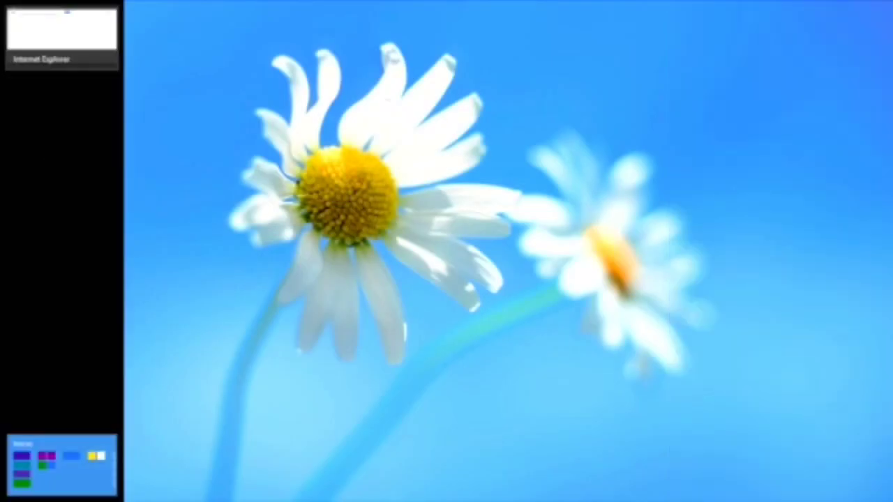
right_click(45, 32)
left_click(77, 39)
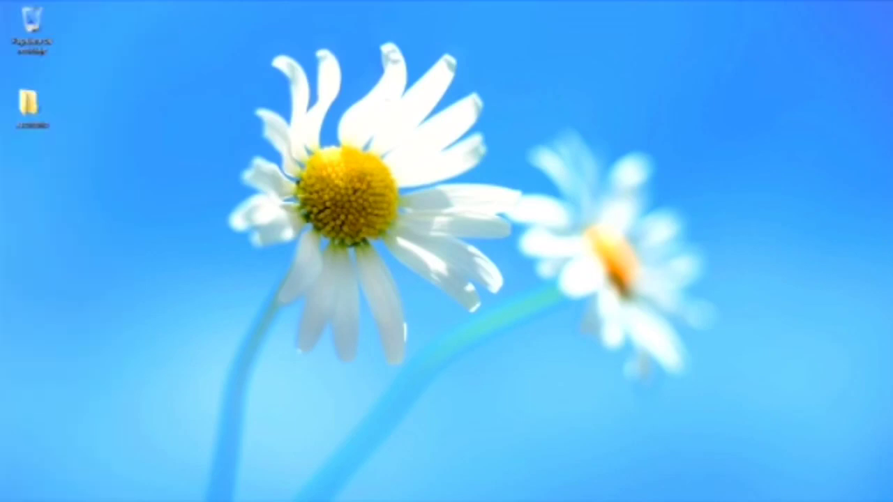
Open the Configuración charm from the desktop to reach the system and power options.
mouse_move(880, 35)
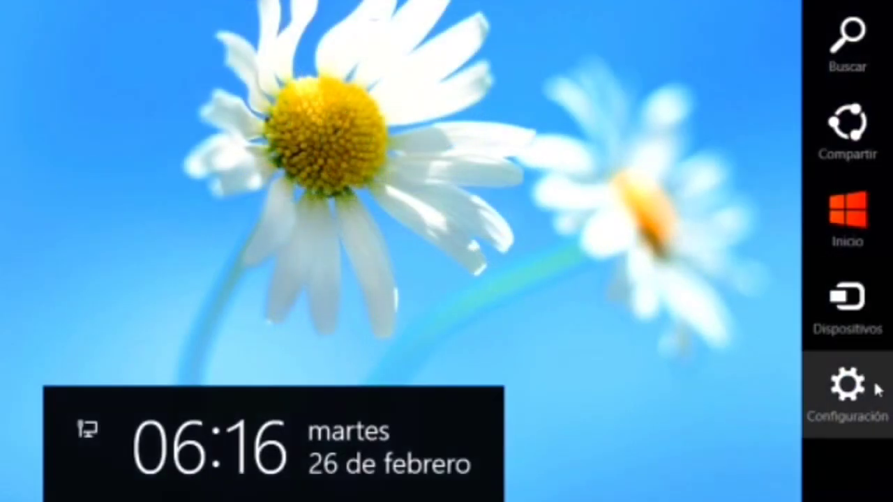
left_click(870, 396)
left_click(867, 397)
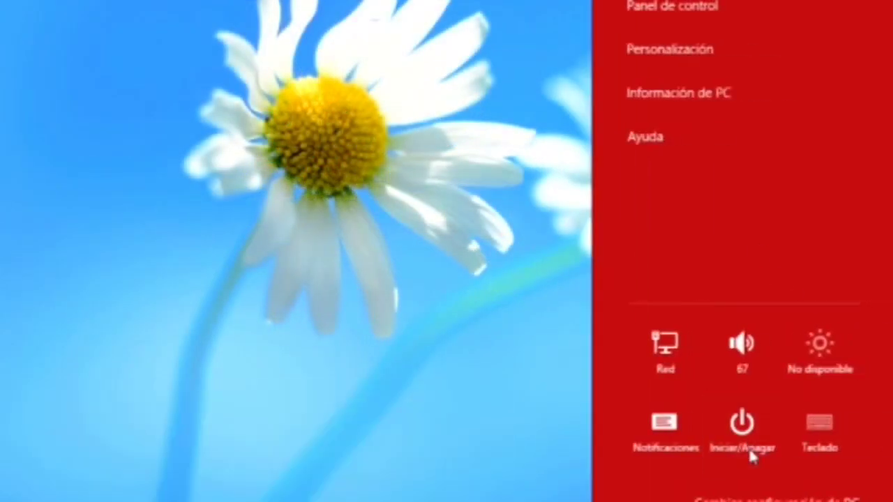